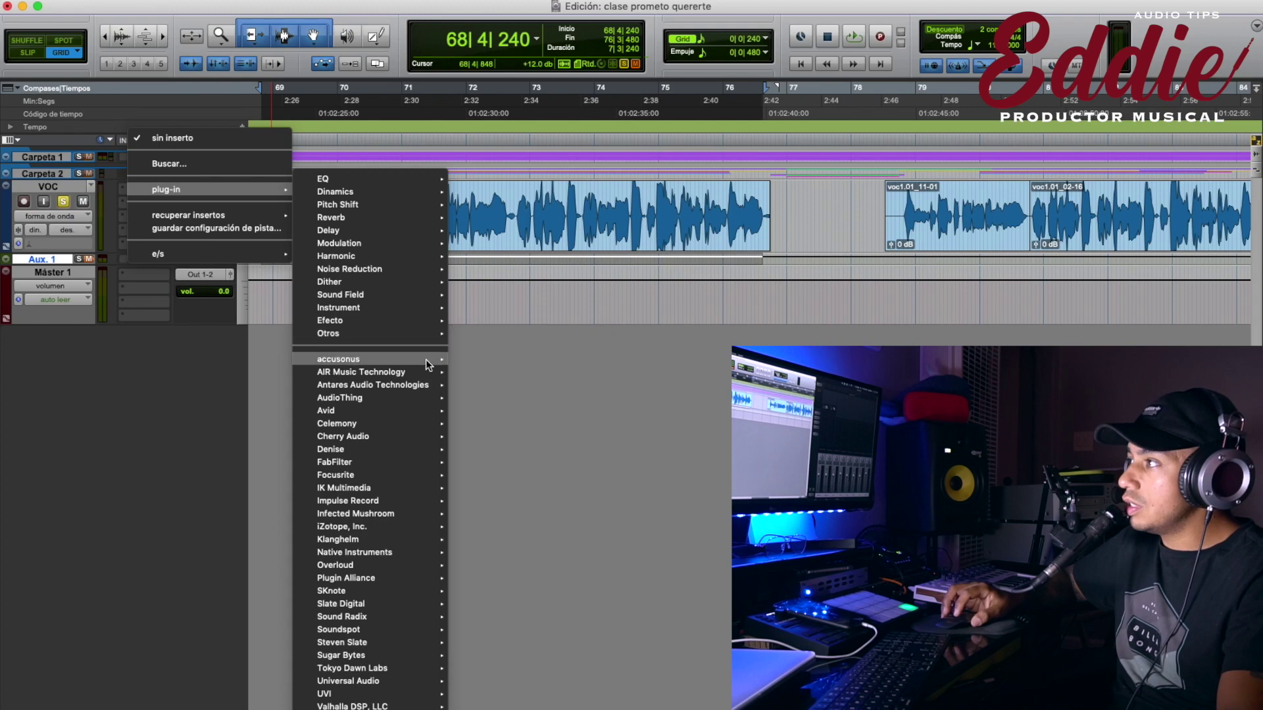
Insert Blindfold EQ (mono) from the AudioThing submenu on the VOC track and move its window left.
mouse_move(385, 397)
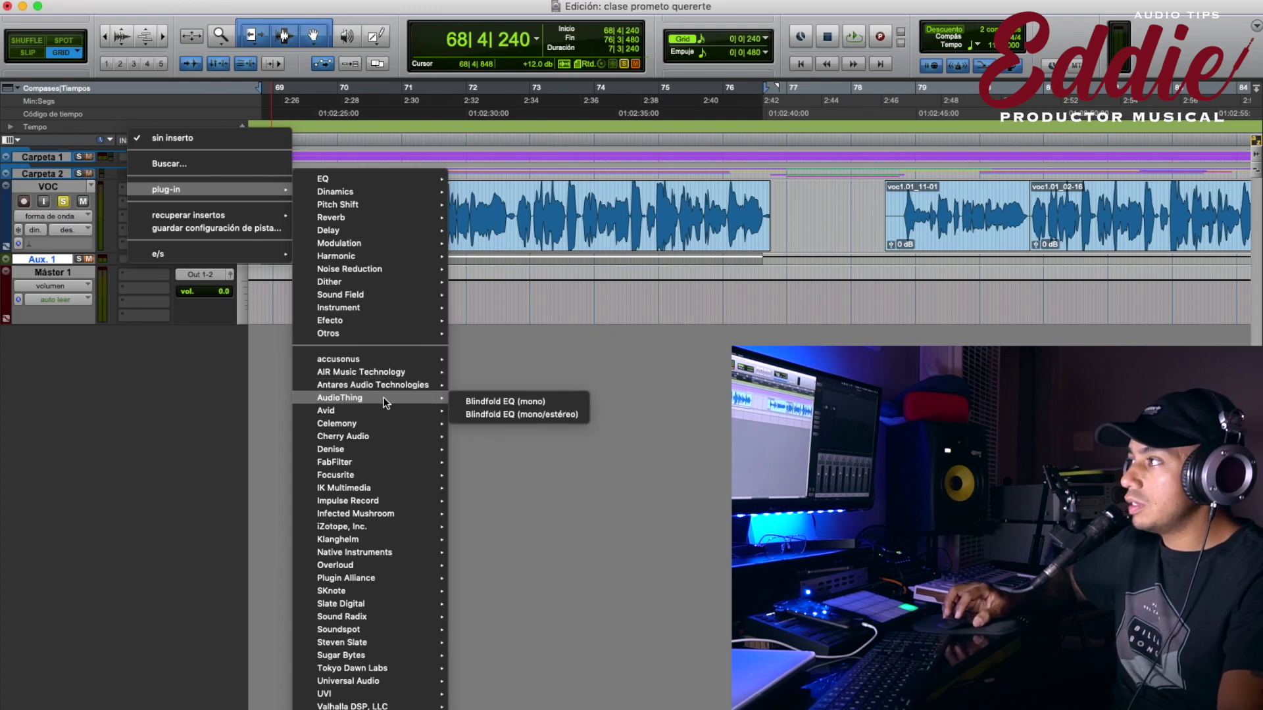
click(524, 400)
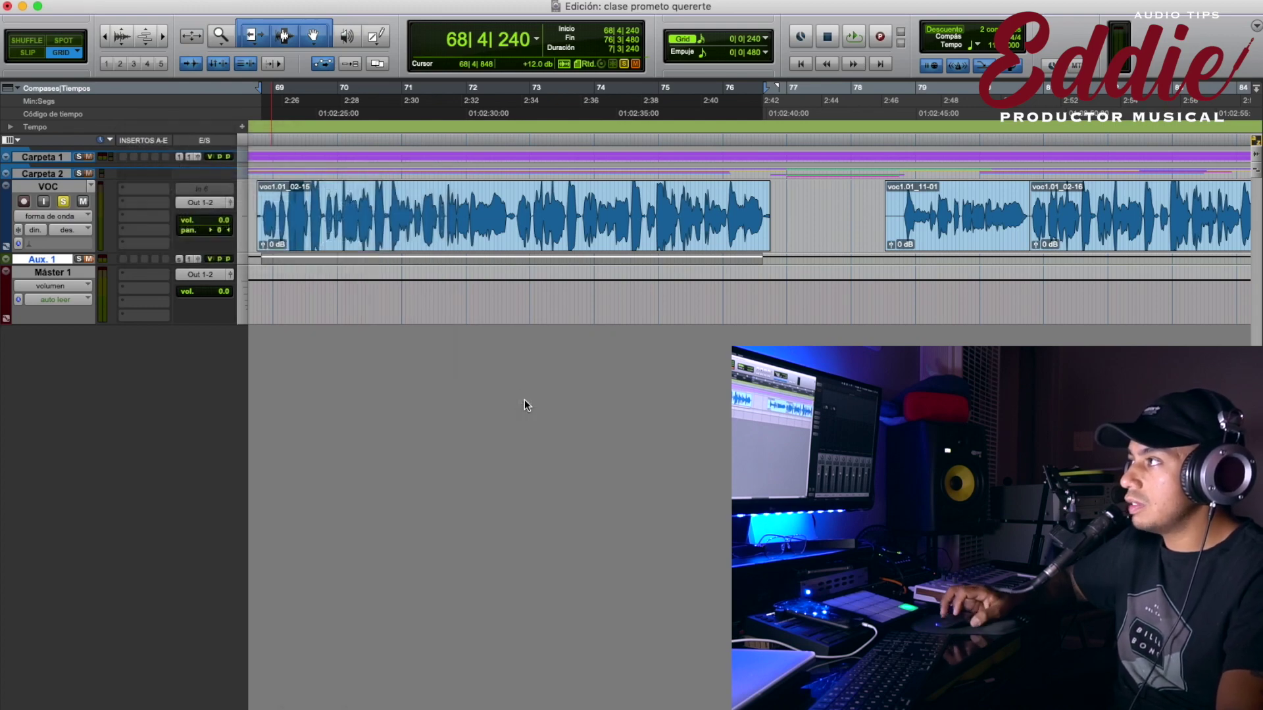
drag(803, 46, 470, 61)
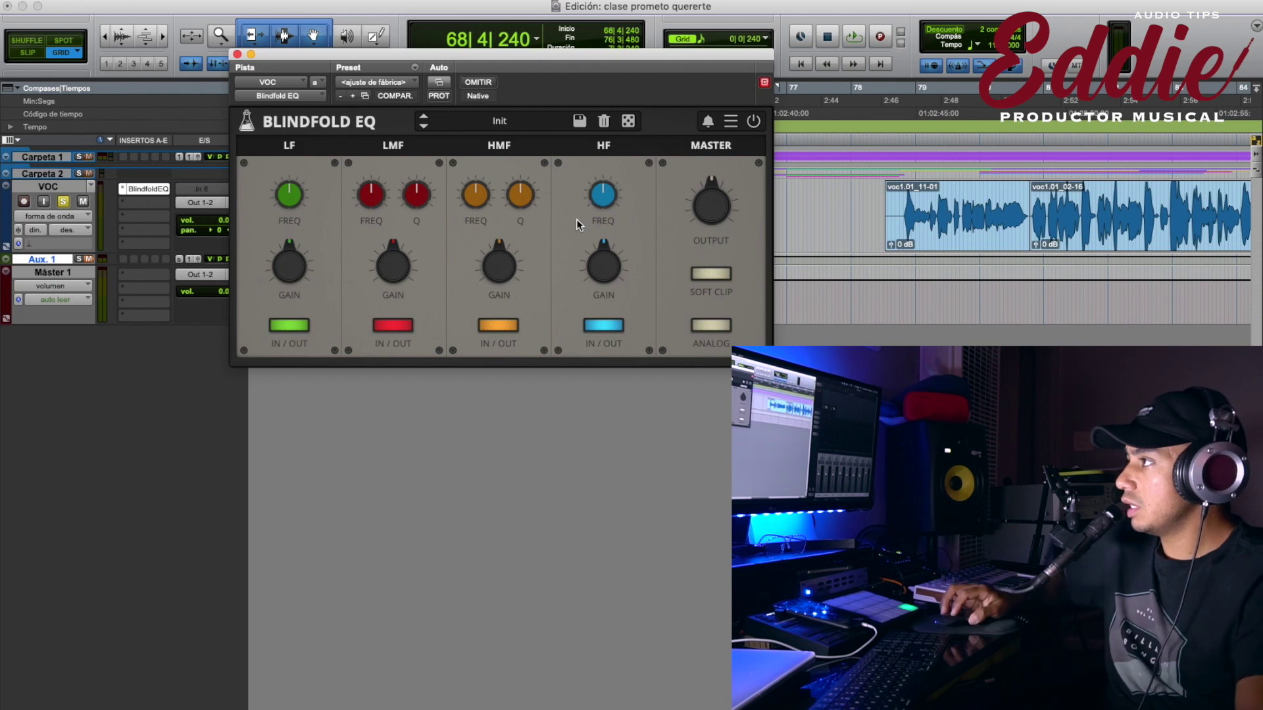
Nudge the LF gain and frequency, then change the LMF frequency and Q width.
click(373, 329)
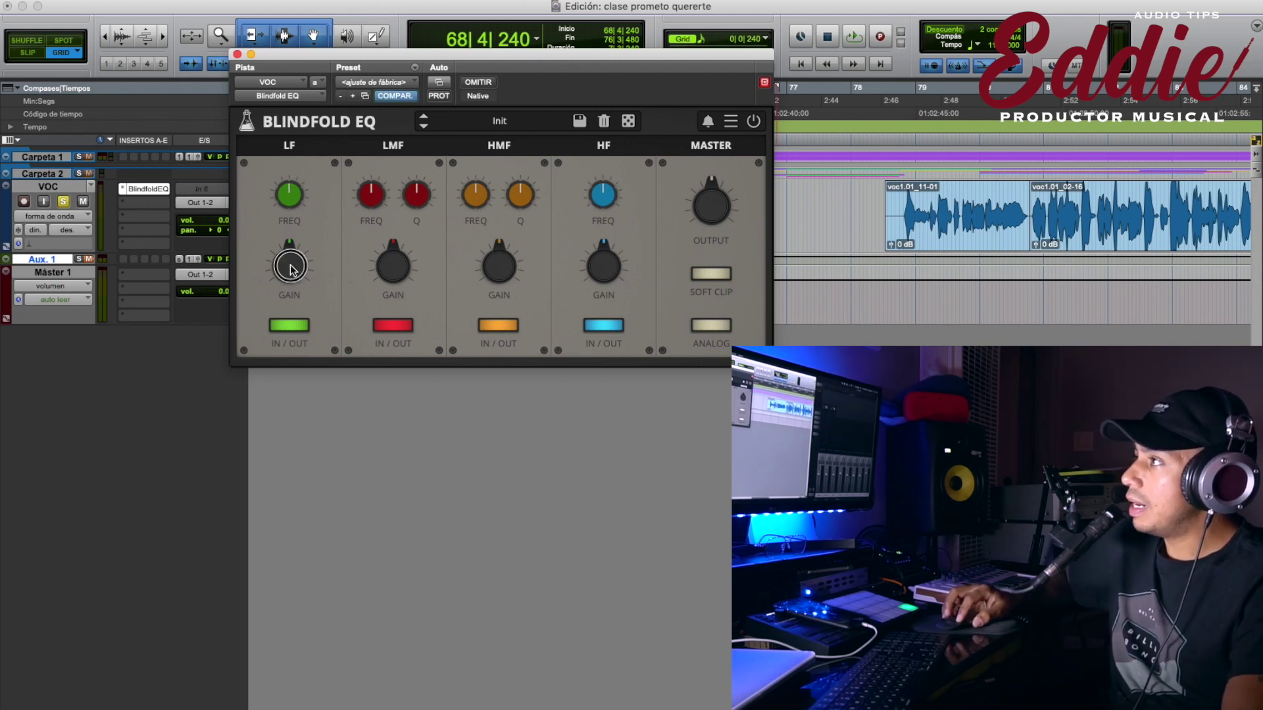
drag(300, 273, 300, 269)
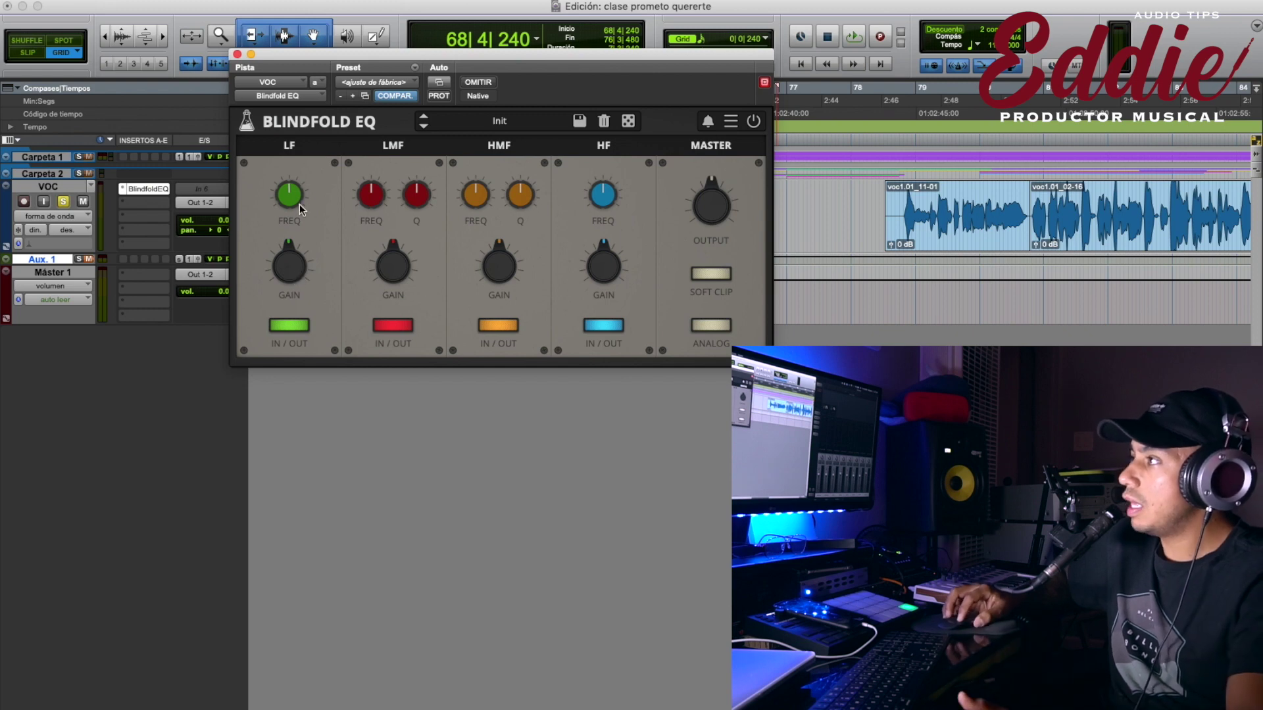
drag(294, 197, 298, 202)
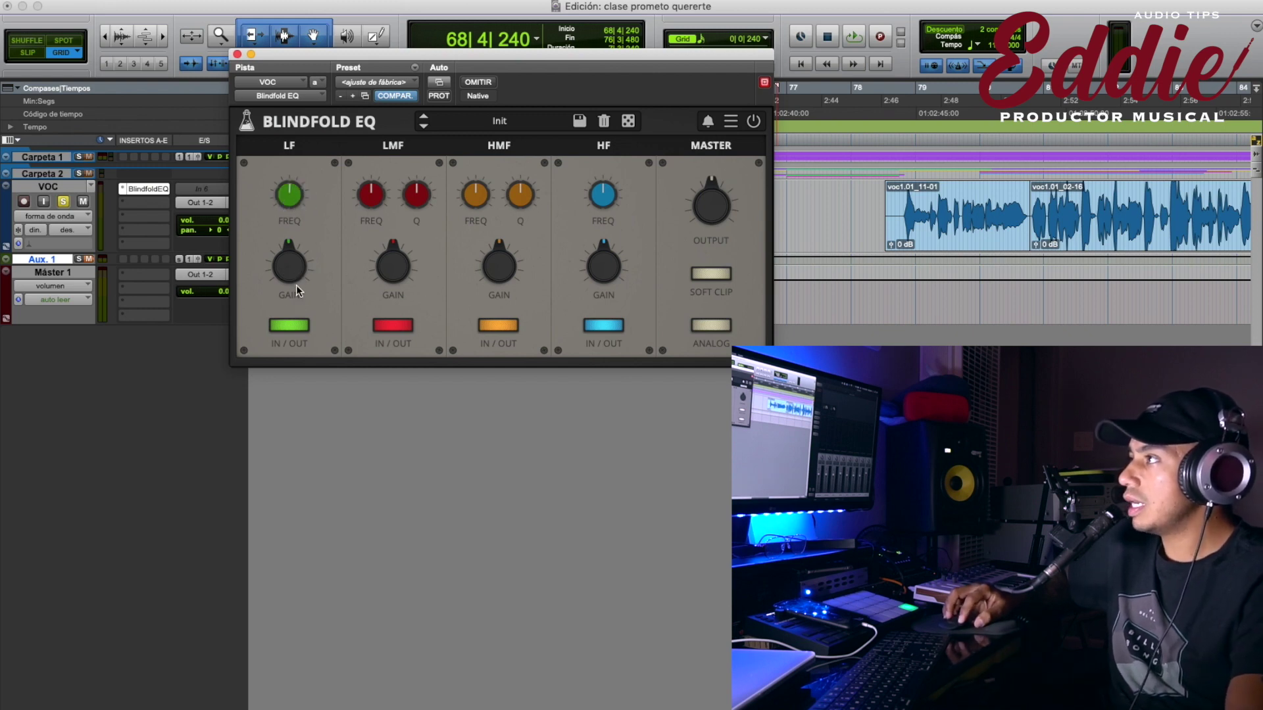
drag(362, 197, 418, 184)
click(389, 264)
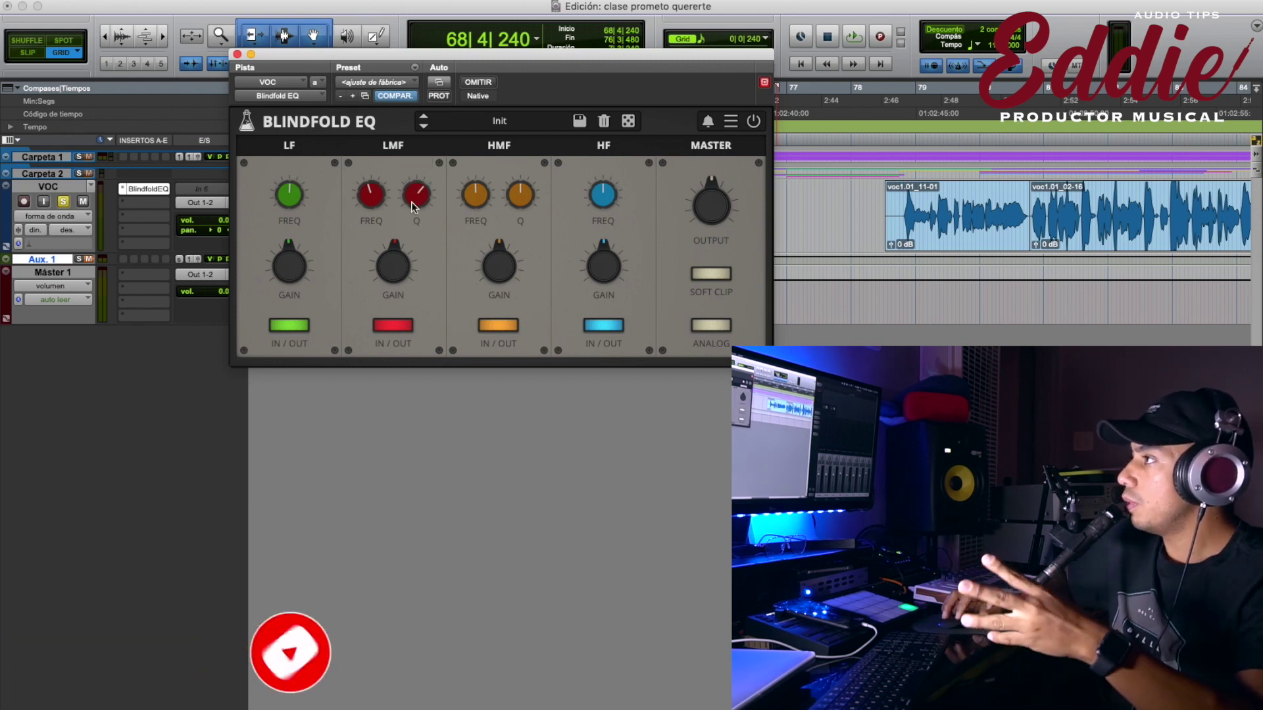
click(408, 230)
drag(408, 235, 409, 206)
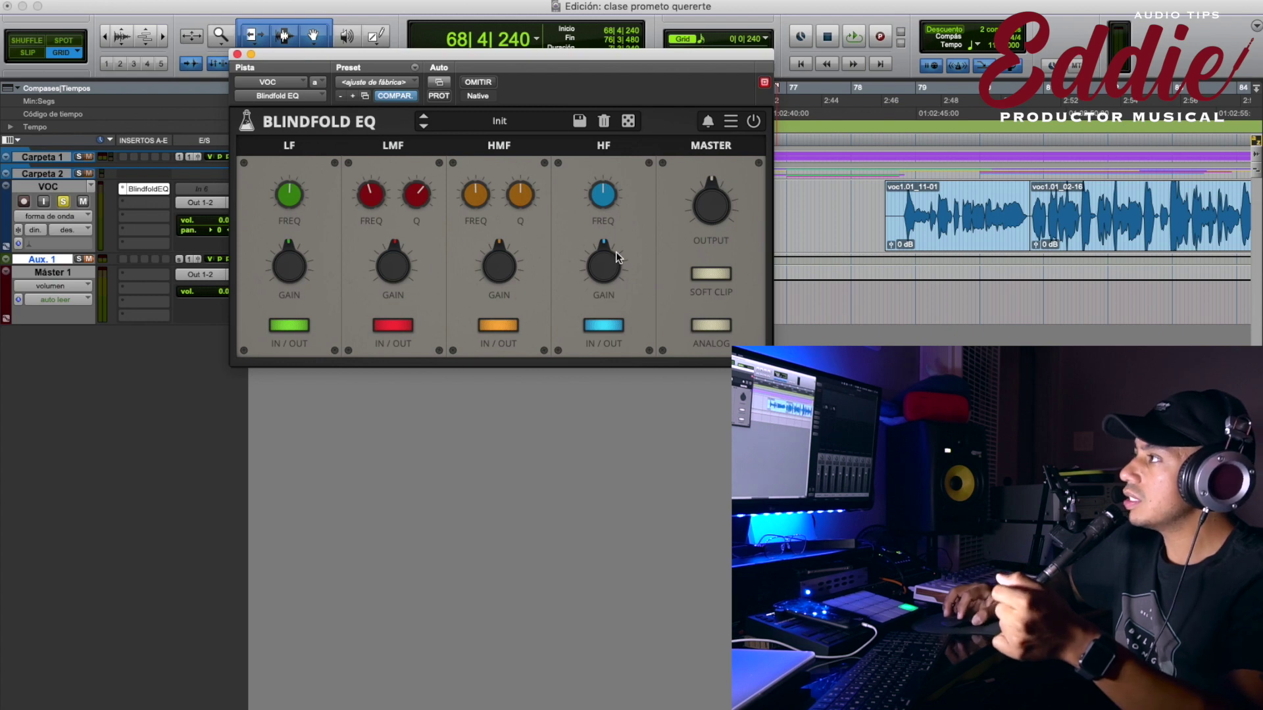
Raise the HF frequency and gain, rebalance the LF gain, then nudge and reset the master output.
drag(606, 215, 609, 214)
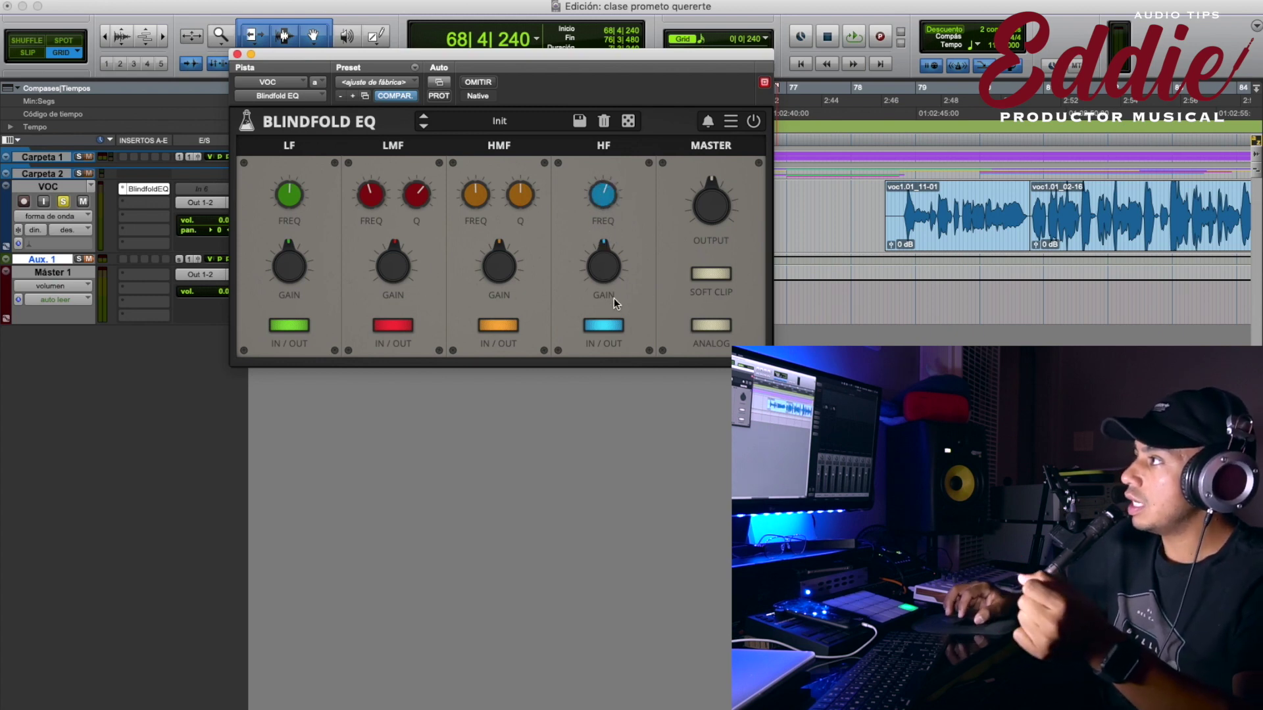
drag(610, 276, 617, 282)
drag(289, 266, 296, 290)
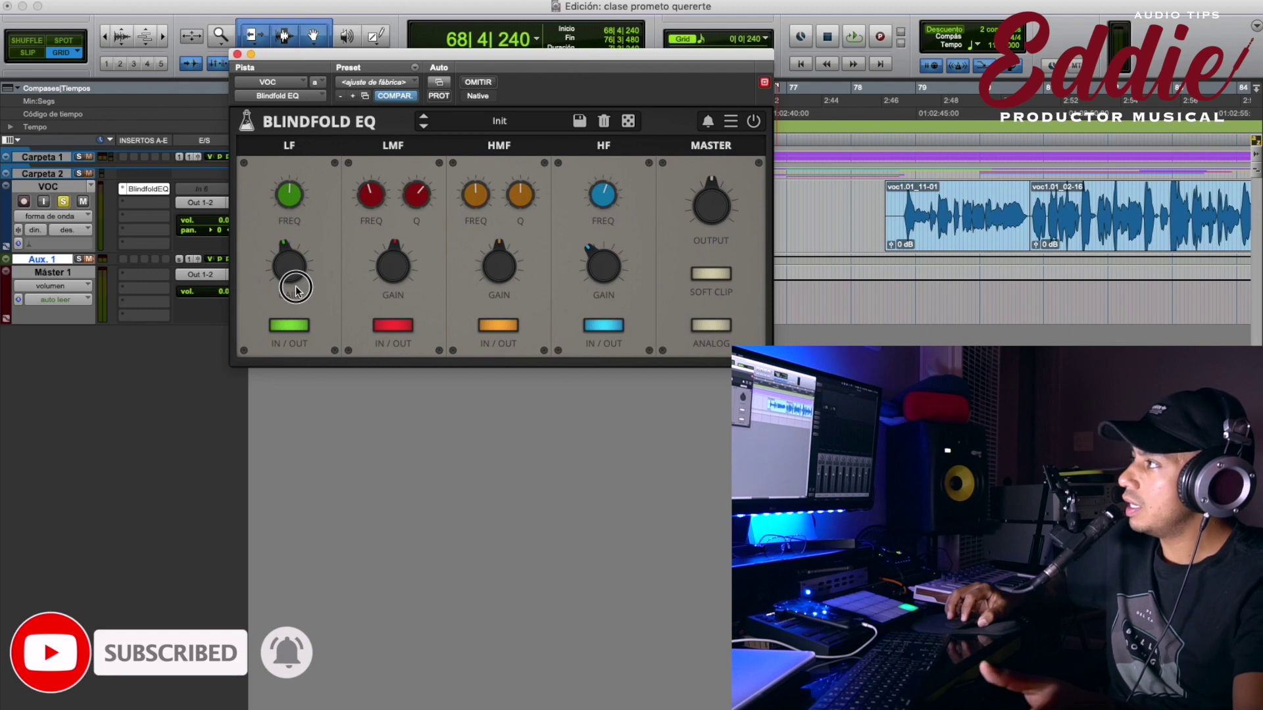
drag(713, 214, 717, 223)
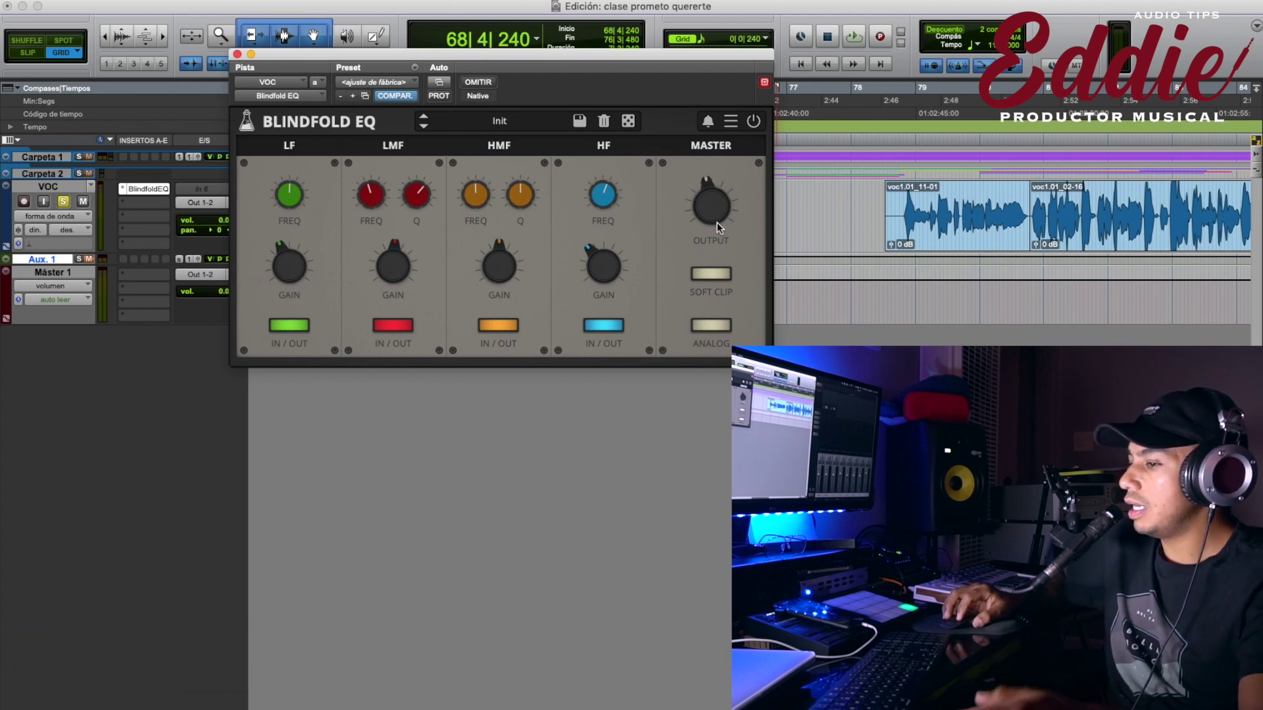
alt+click(713, 219)
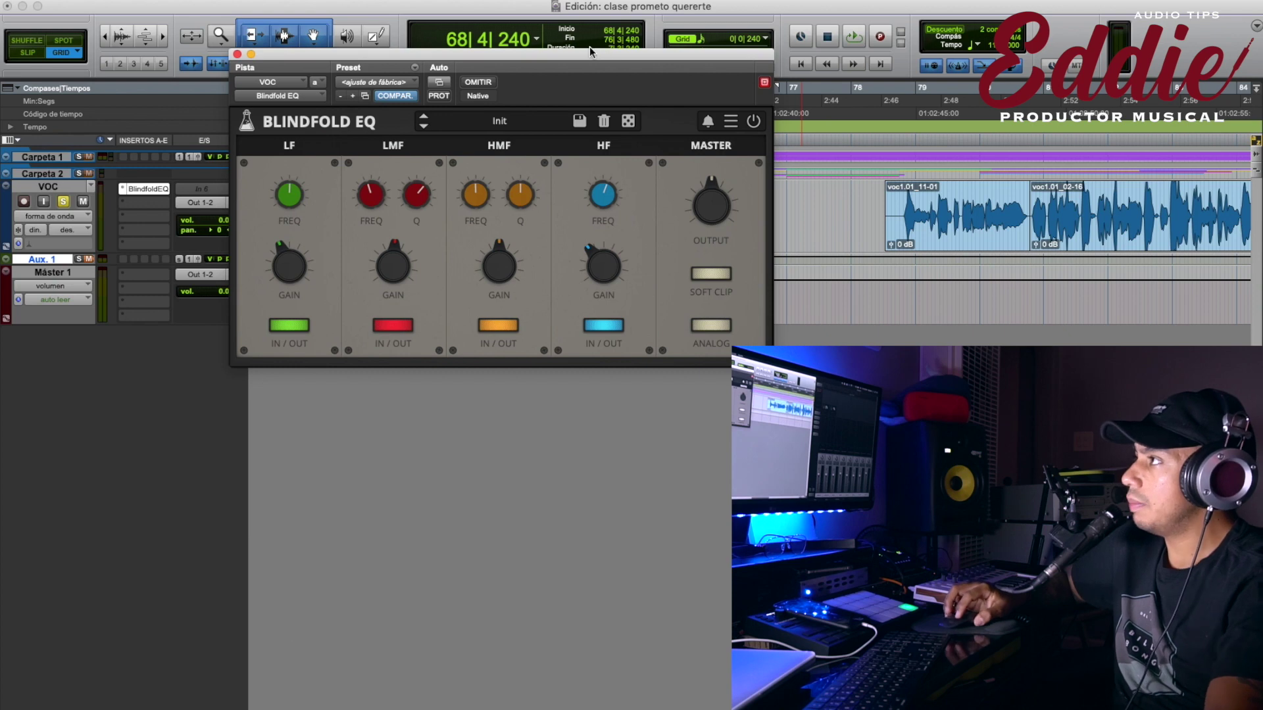
Browse the Factory presets but keep Init, then randomize all Blindfold EQ settings with the dice.
drag(588, 58, 586, 70)
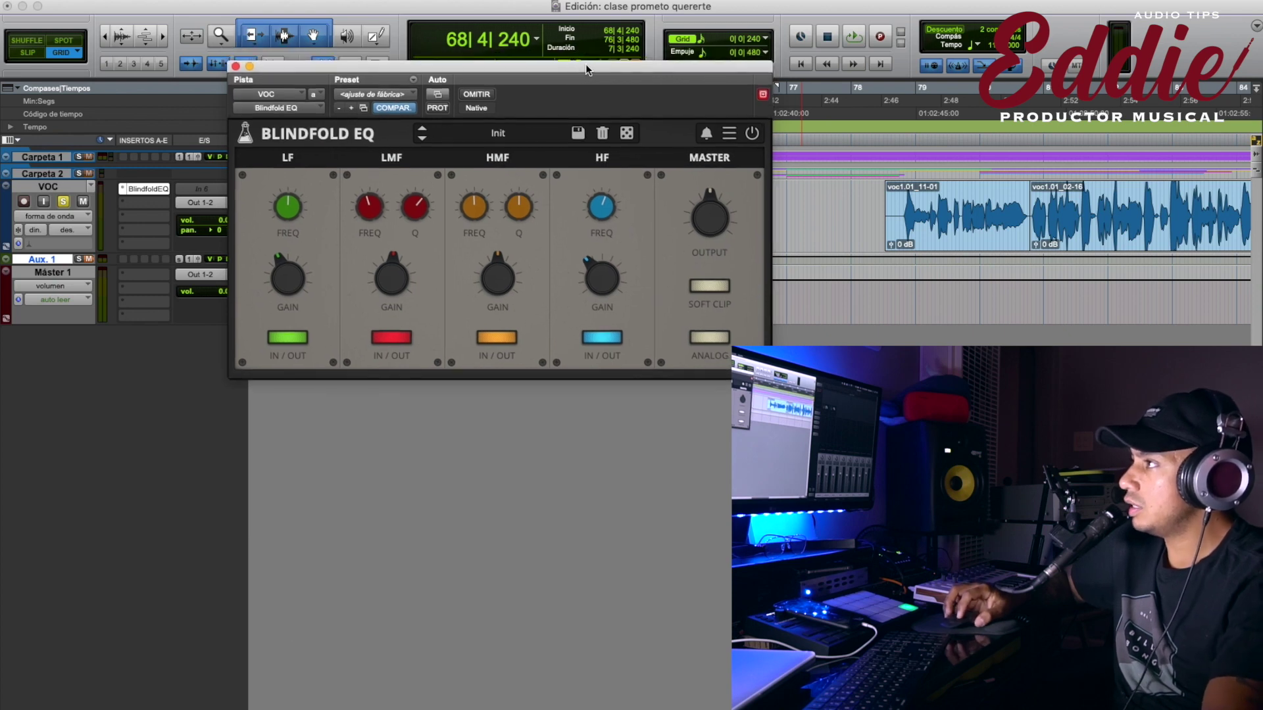
click(486, 134)
mouse_move(488, 152)
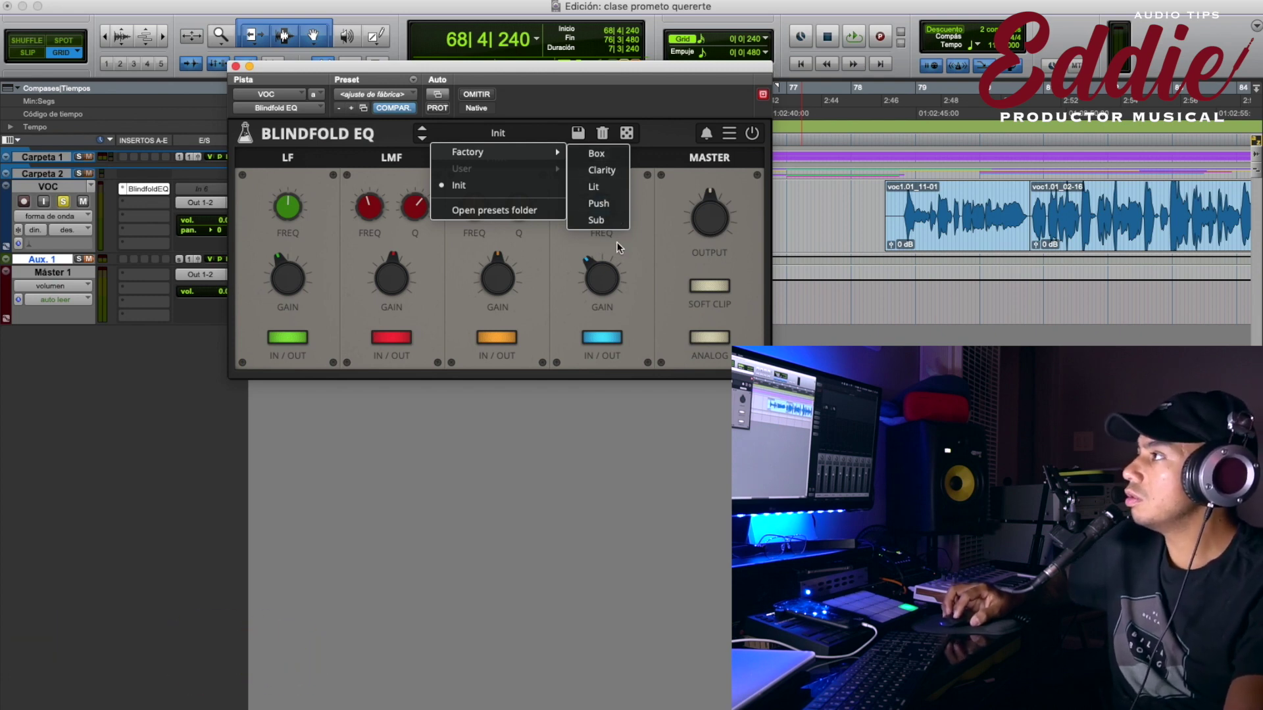
click(558, 247)
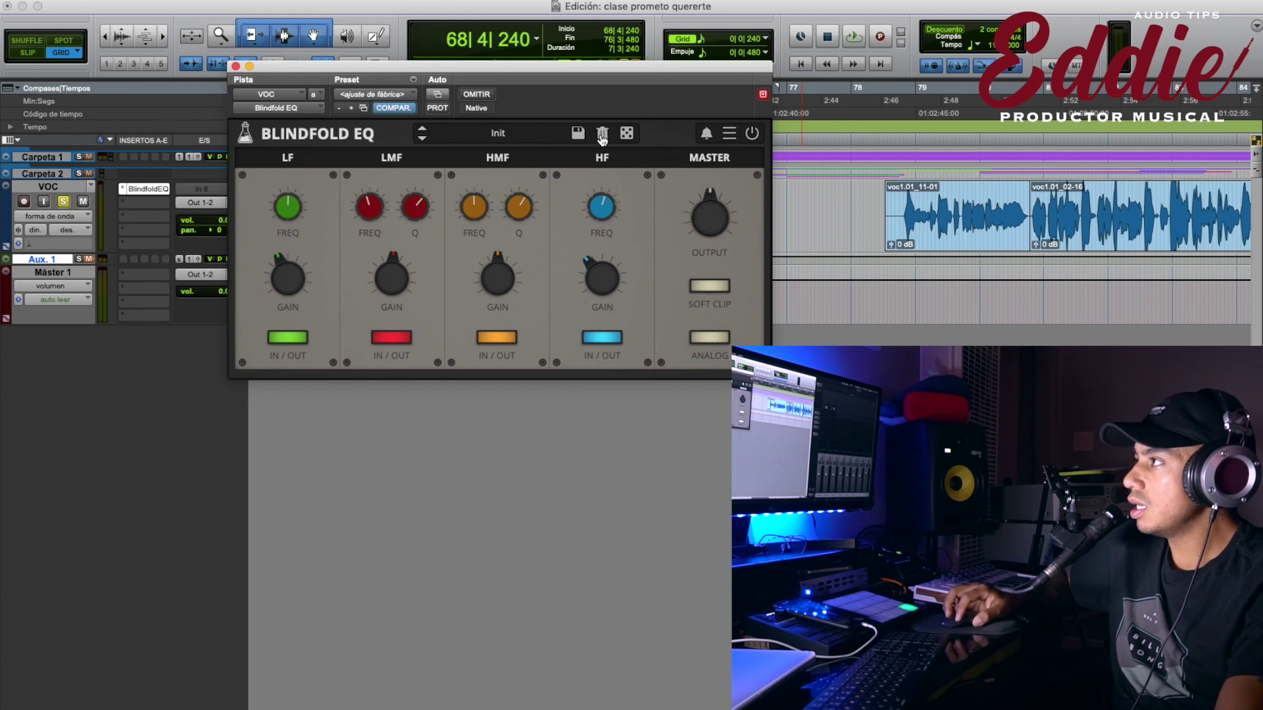
click(627, 133)
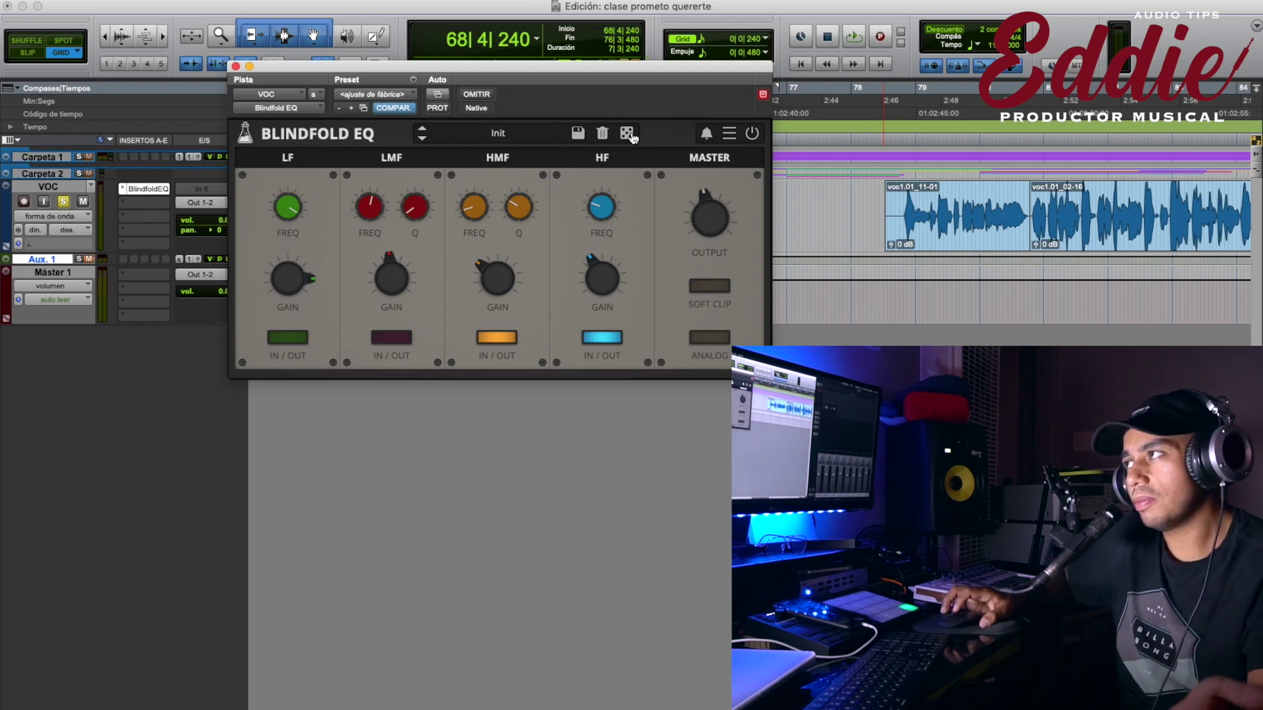
Reroll the random EQ settings ten times, then select bars 78–80 across all tracks.
click(628, 133)
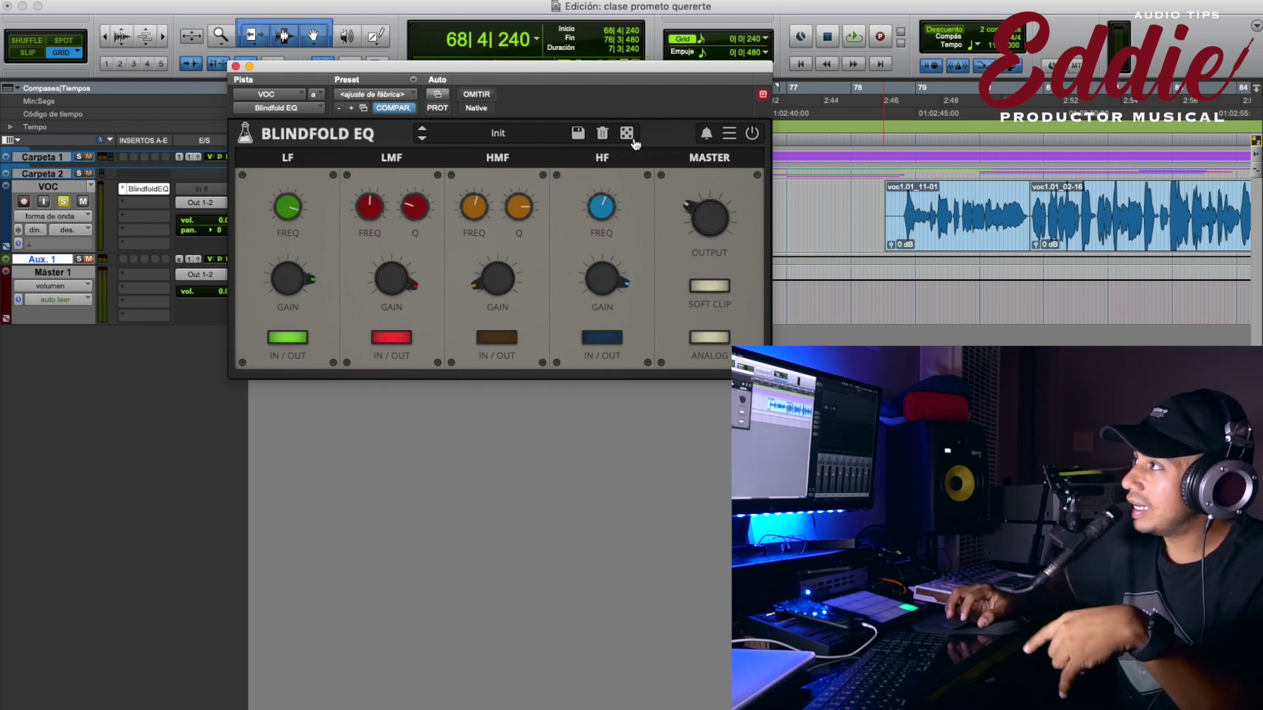
click(631, 137)
click(633, 138)
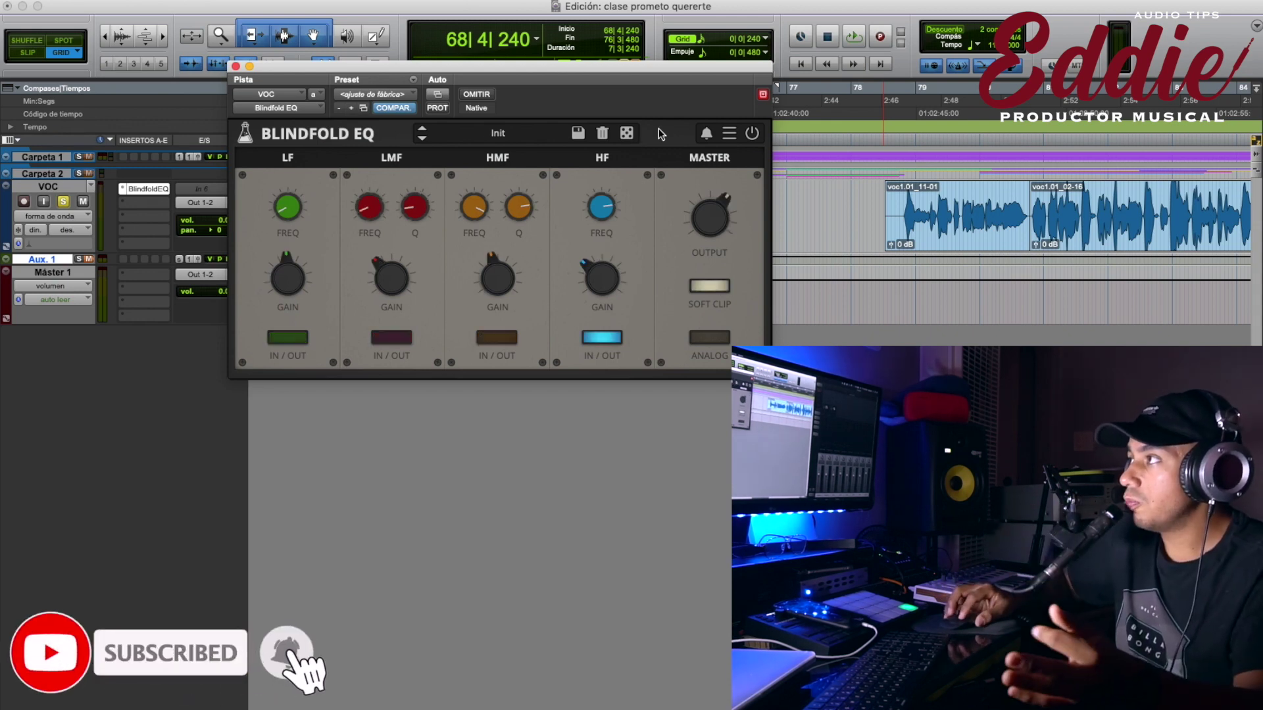
click(630, 135)
click(632, 137)
click(632, 138)
click(632, 137)
click(632, 137)
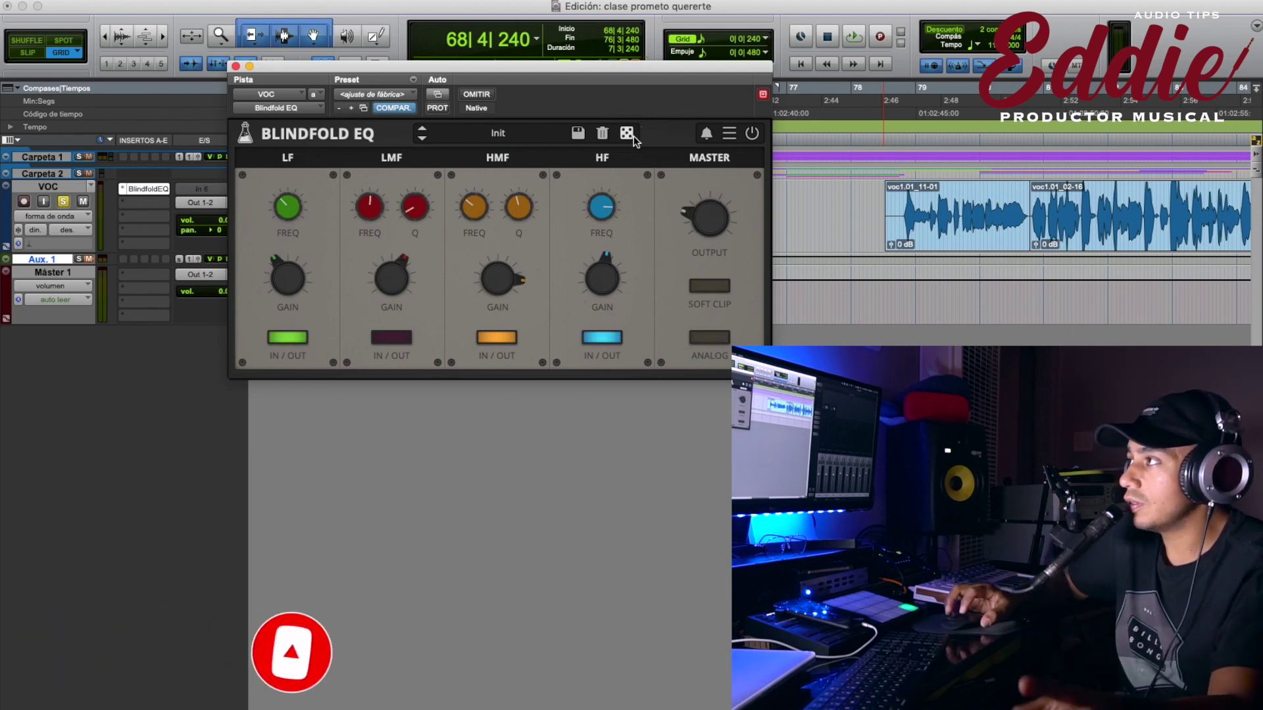
click(634, 136)
click(633, 136)
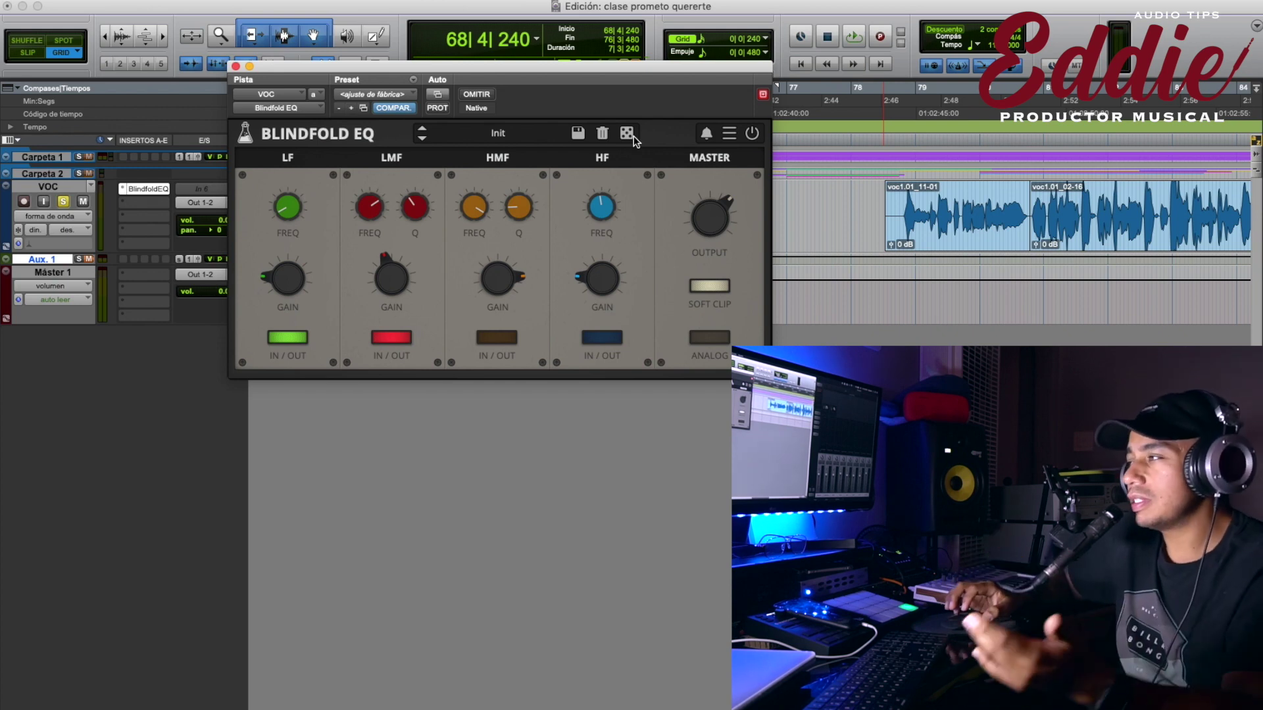
drag(907, 105, 1016, 95)
Play the selection while rolling five random EQ settings, then stop.
key(space)
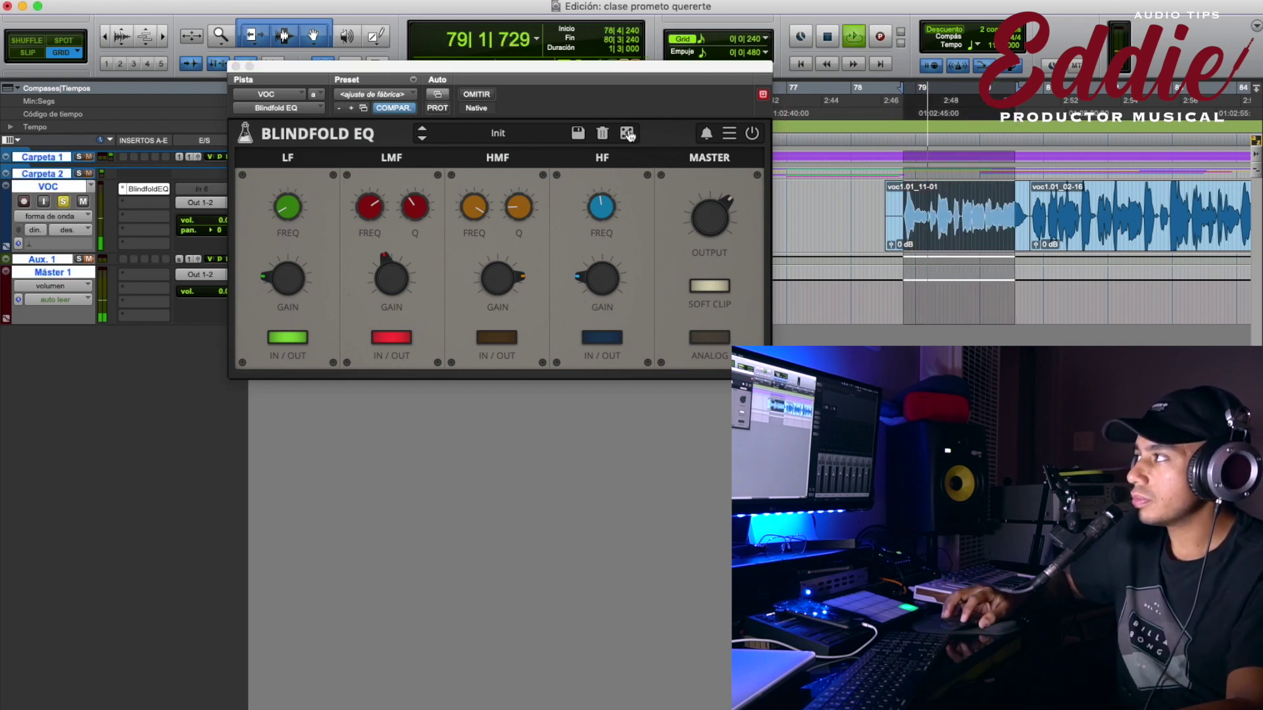
click(628, 134)
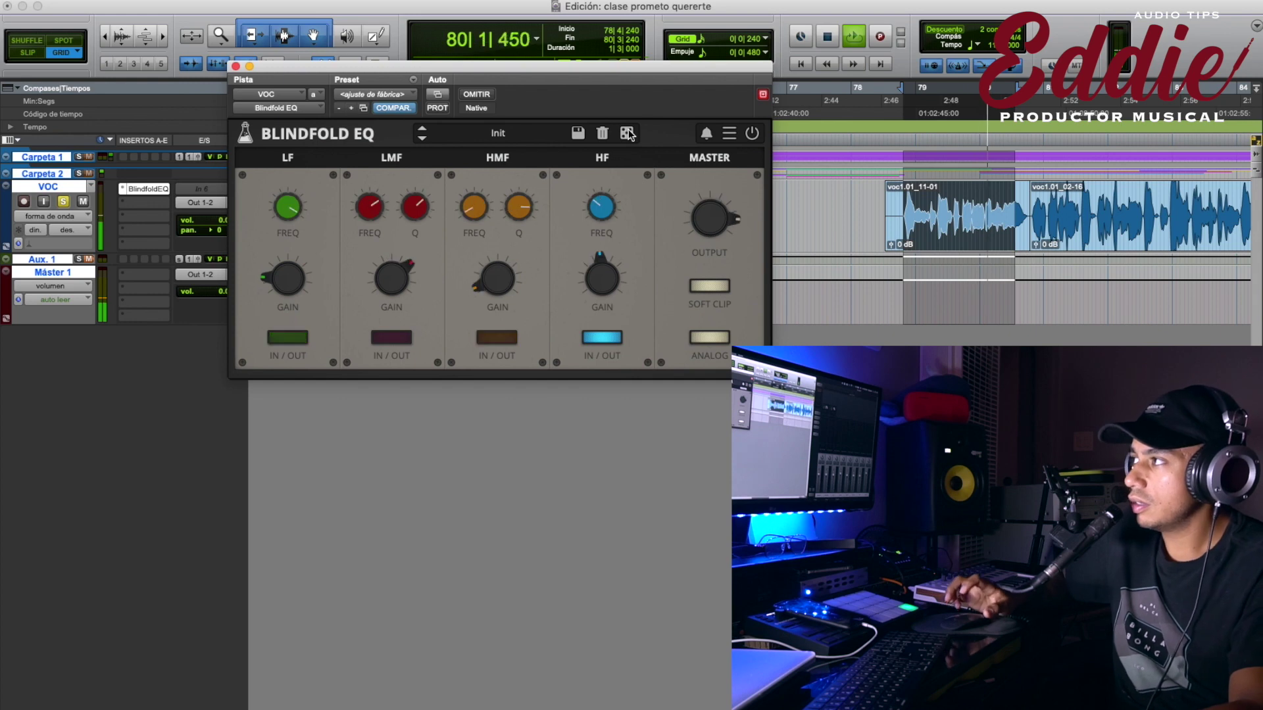
click(628, 134)
click(628, 134)
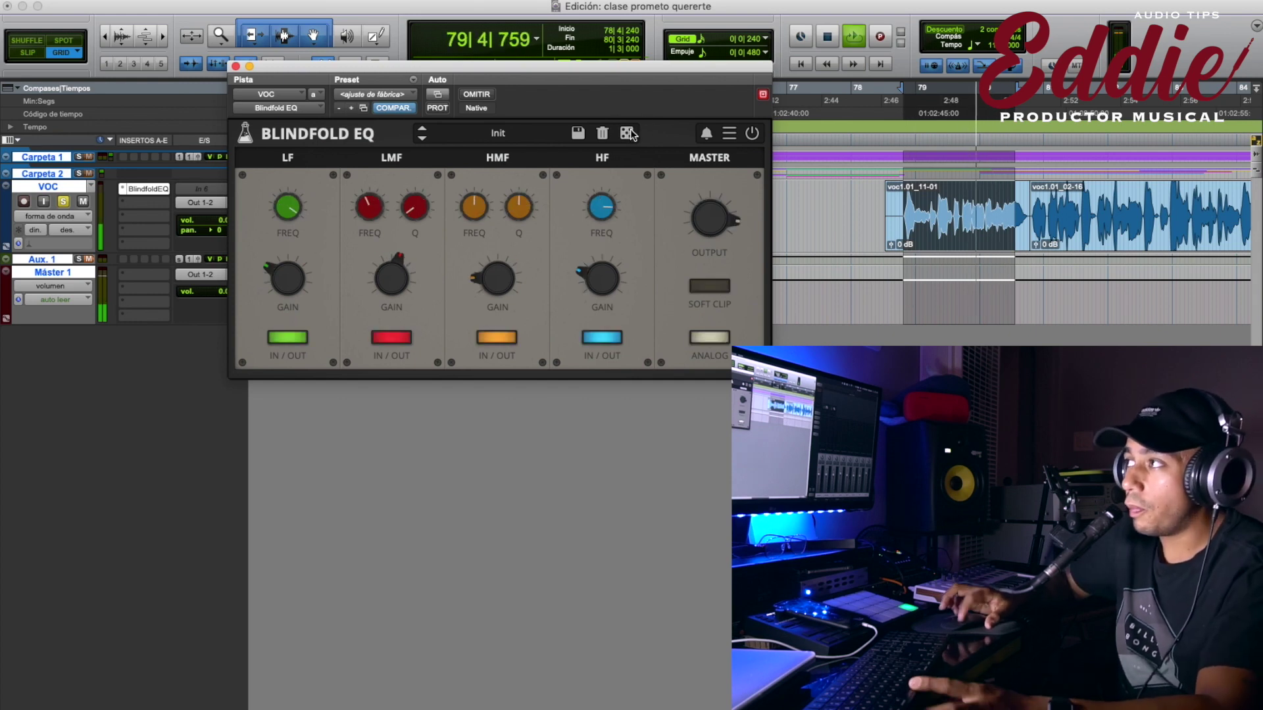
click(629, 134)
click(629, 135)
key(space)
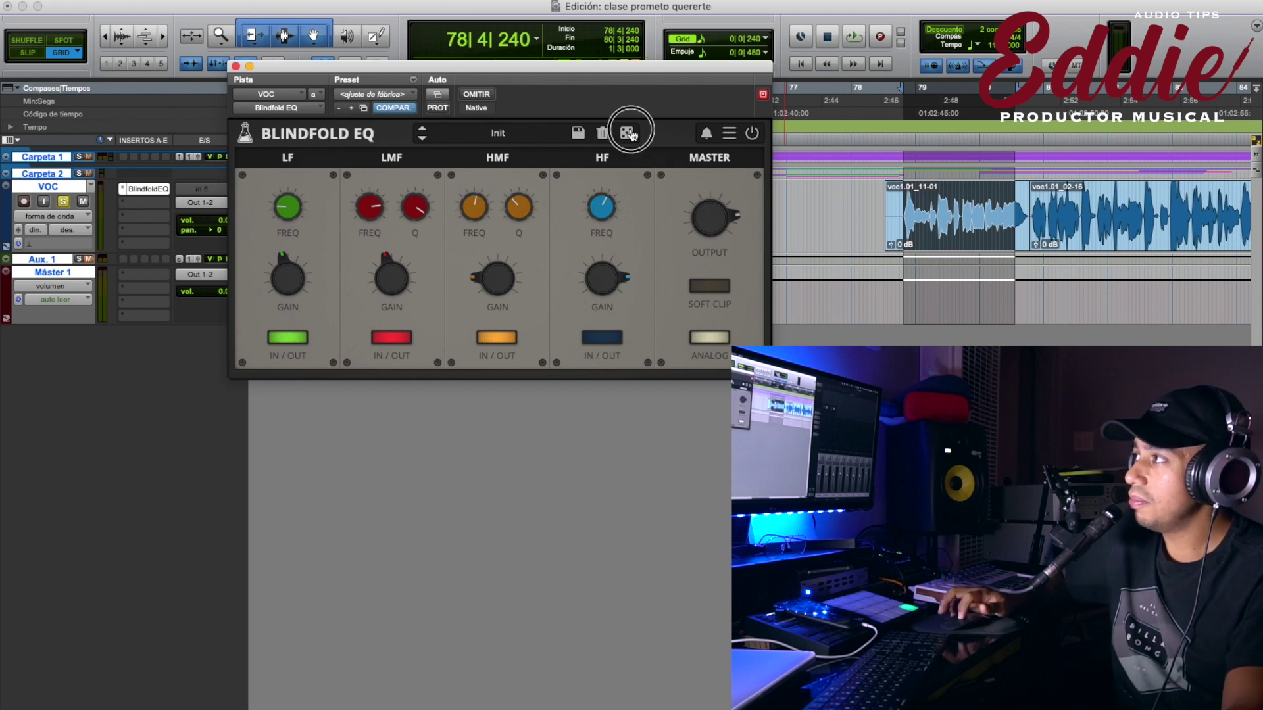
Reroll the EQ settings six more times with playback stopped.
click(629, 131)
click(629, 132)
click(630, 131)
click(630, 132)
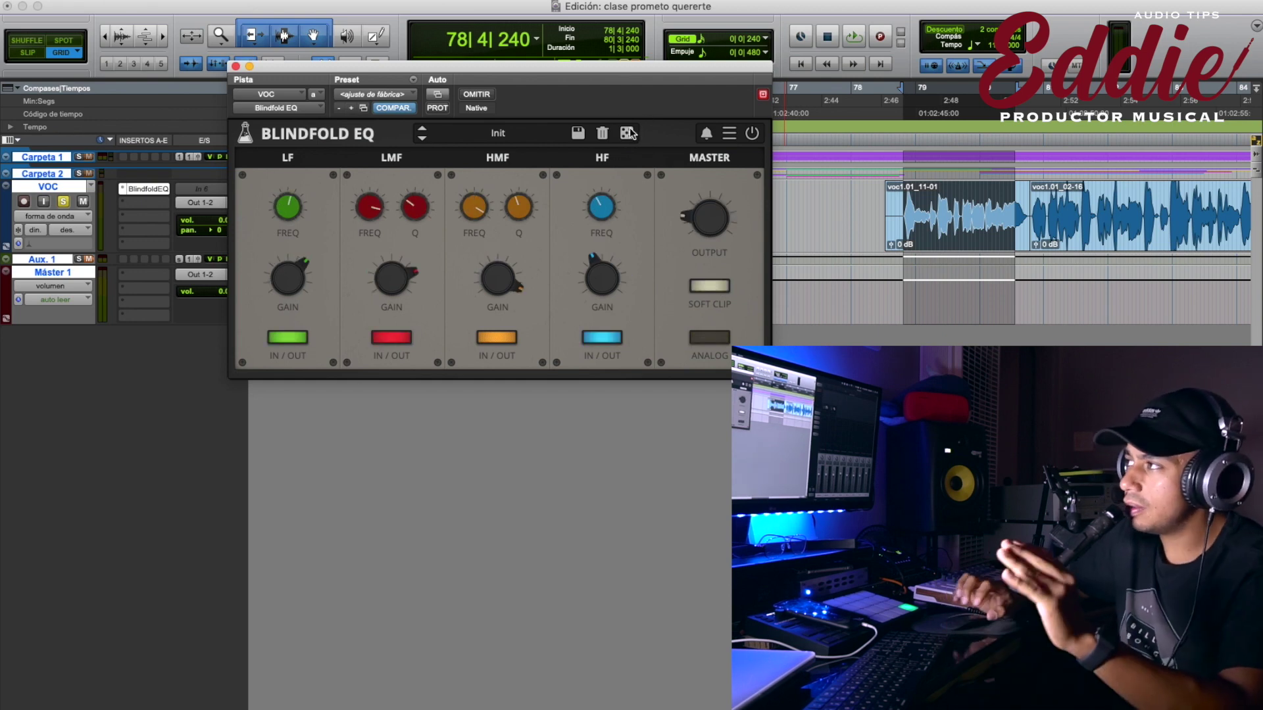
click(630, 132)
click(629, 132)
Play the vocal again, auditioning five more random settings before stopping.
key(space)
click(630, 132)
click(629, 132)
click(630, 132)
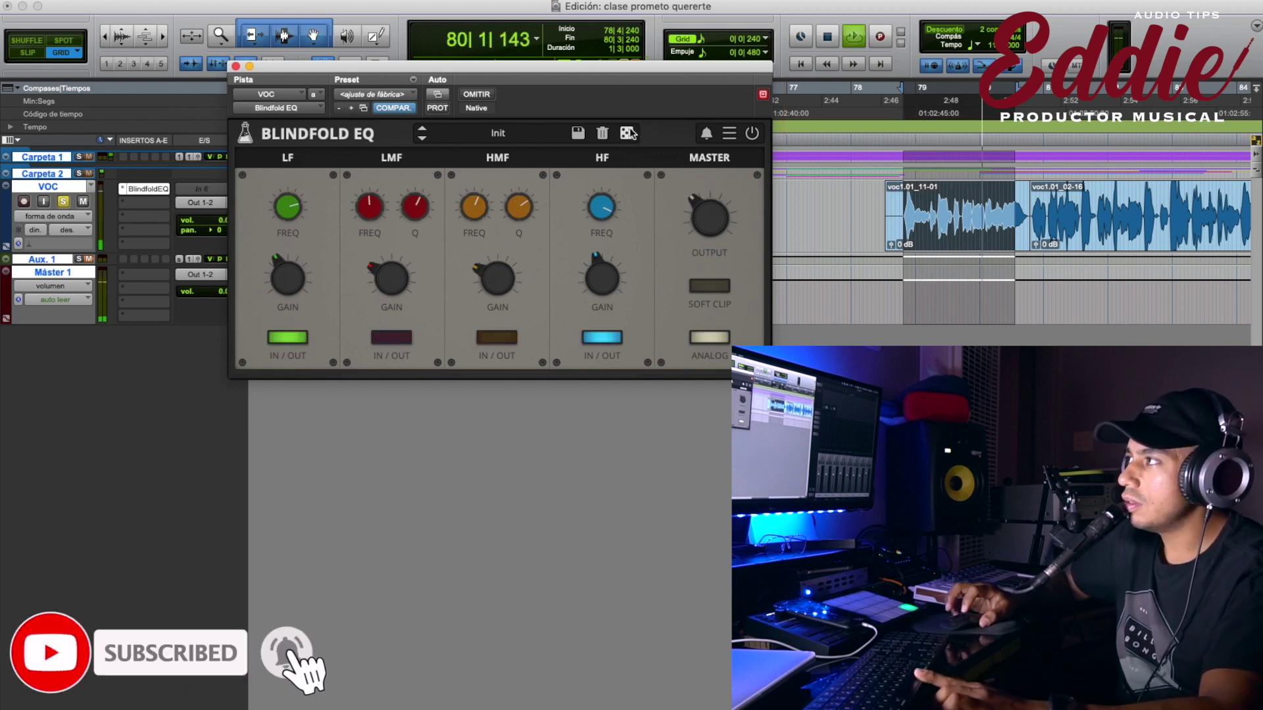
click(630, 133)
click(630, 133)
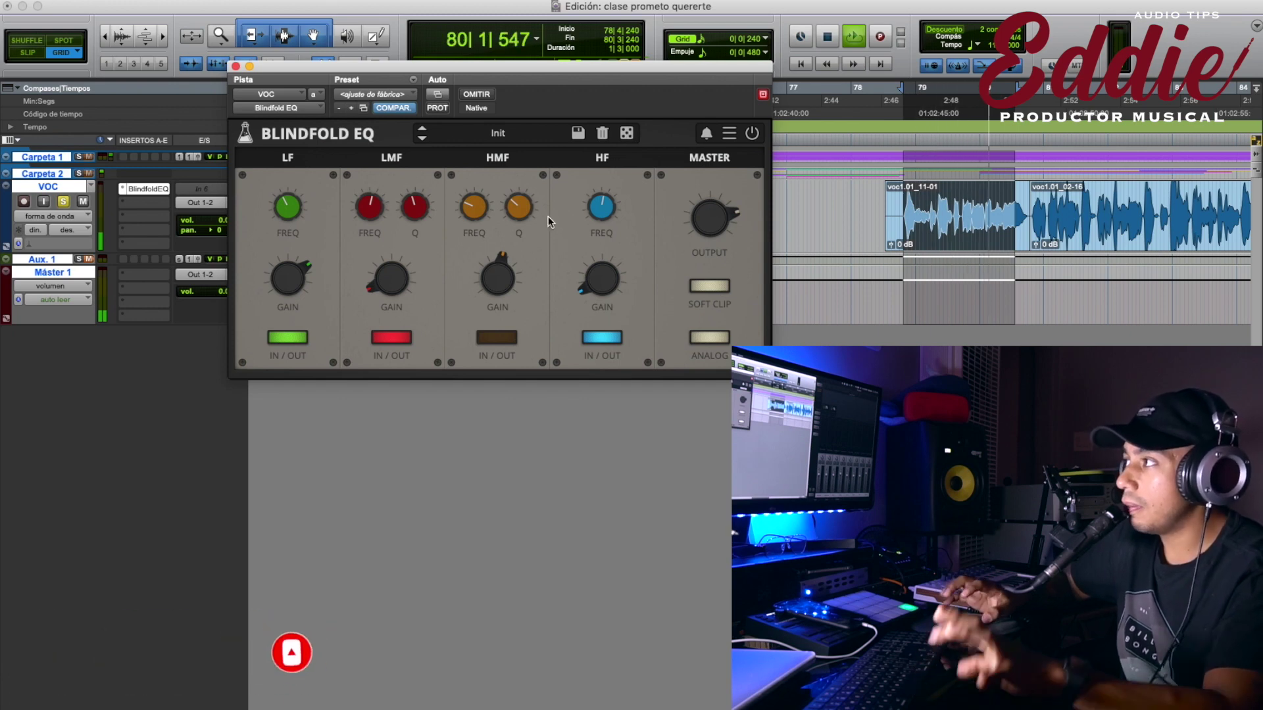
key(space)
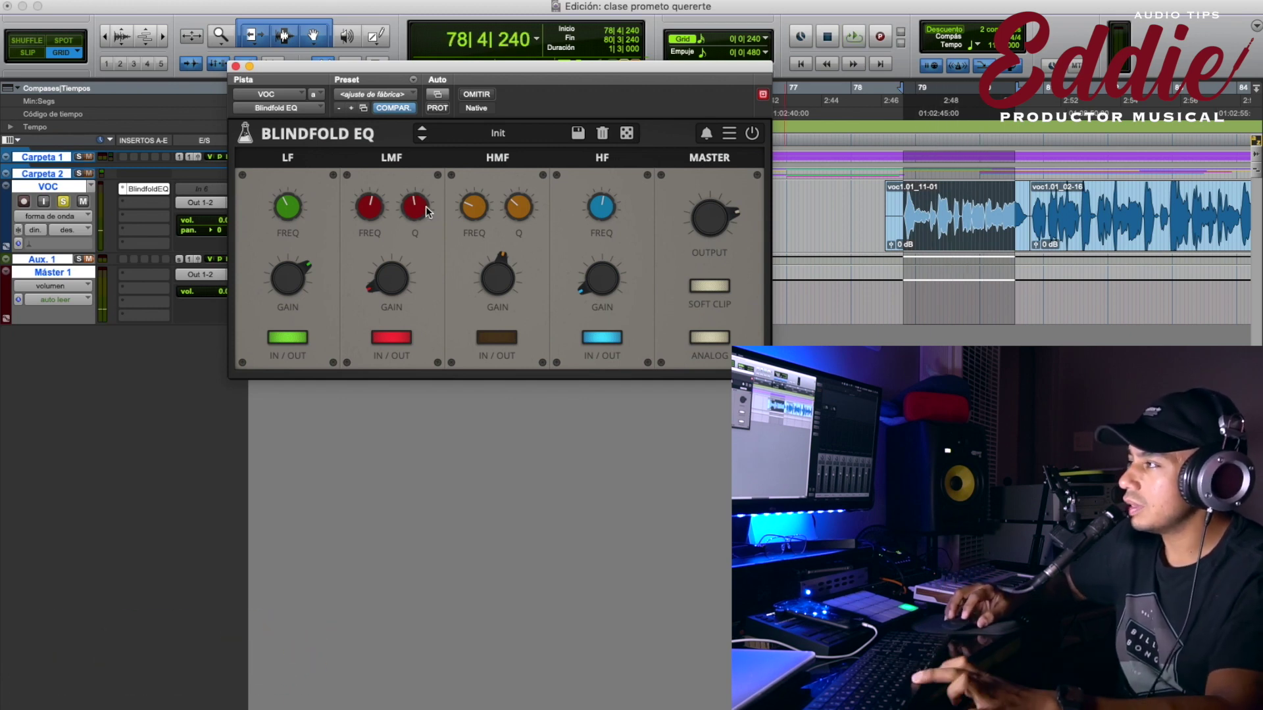
Replay and turn up the LMF gain, then randomize again and listen to the section.
key(space)
drag(390, 276, 389, 236)
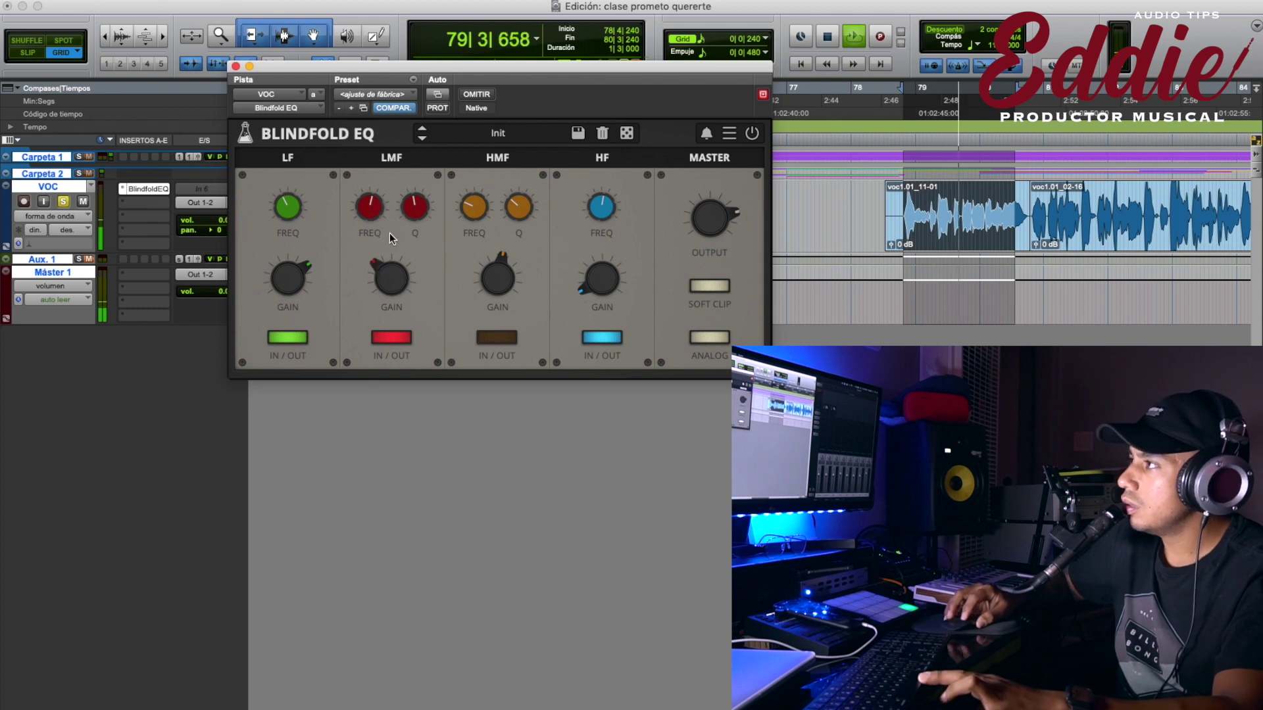
key(space)
click(628, 133)
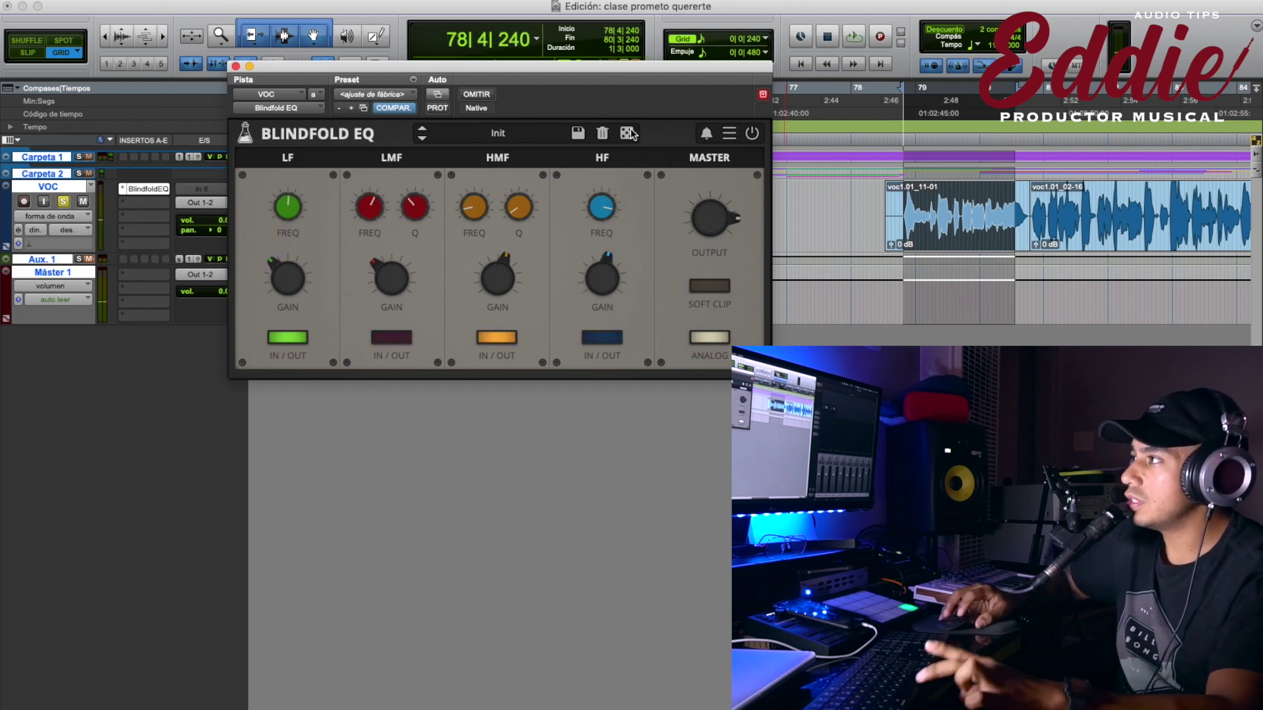
key(space)
key(space)
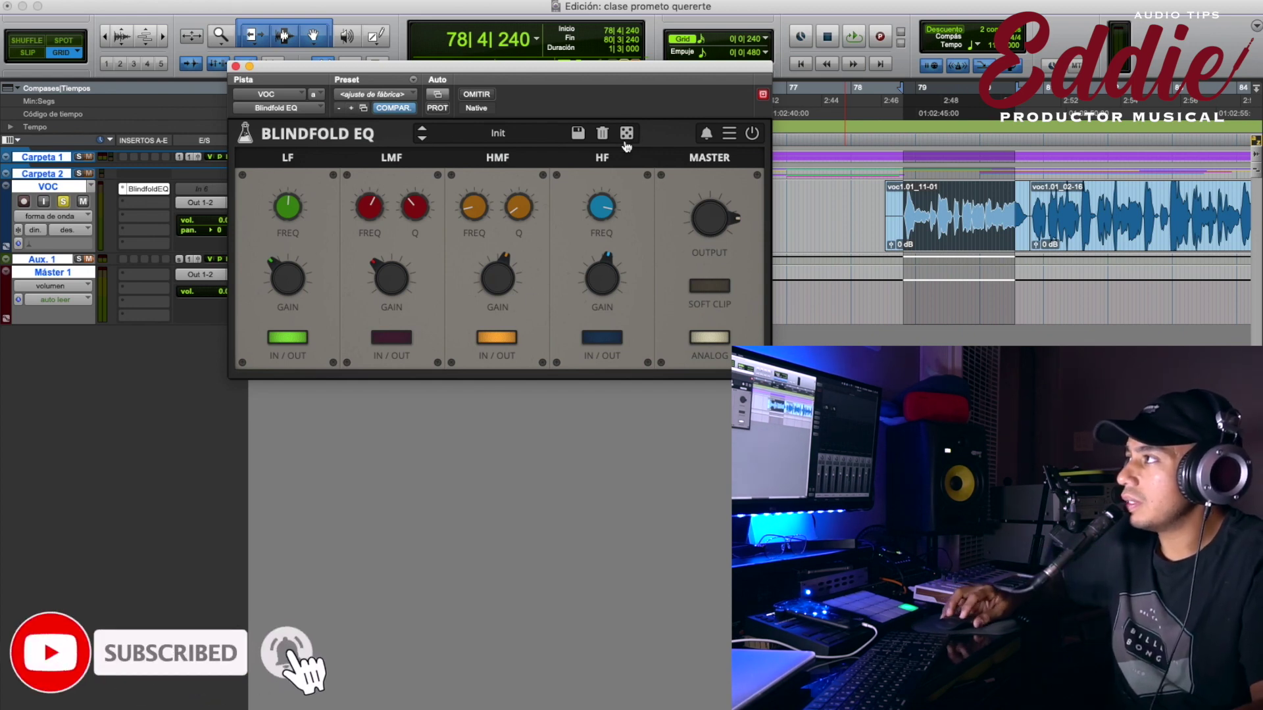
Reroll four more settings, toggle the LMF band in and out, and play a short check.
click(626, 134)
click(626, 133)
click(627, 133)
click(627, 133)
click(627, 134)
click(626, 133)
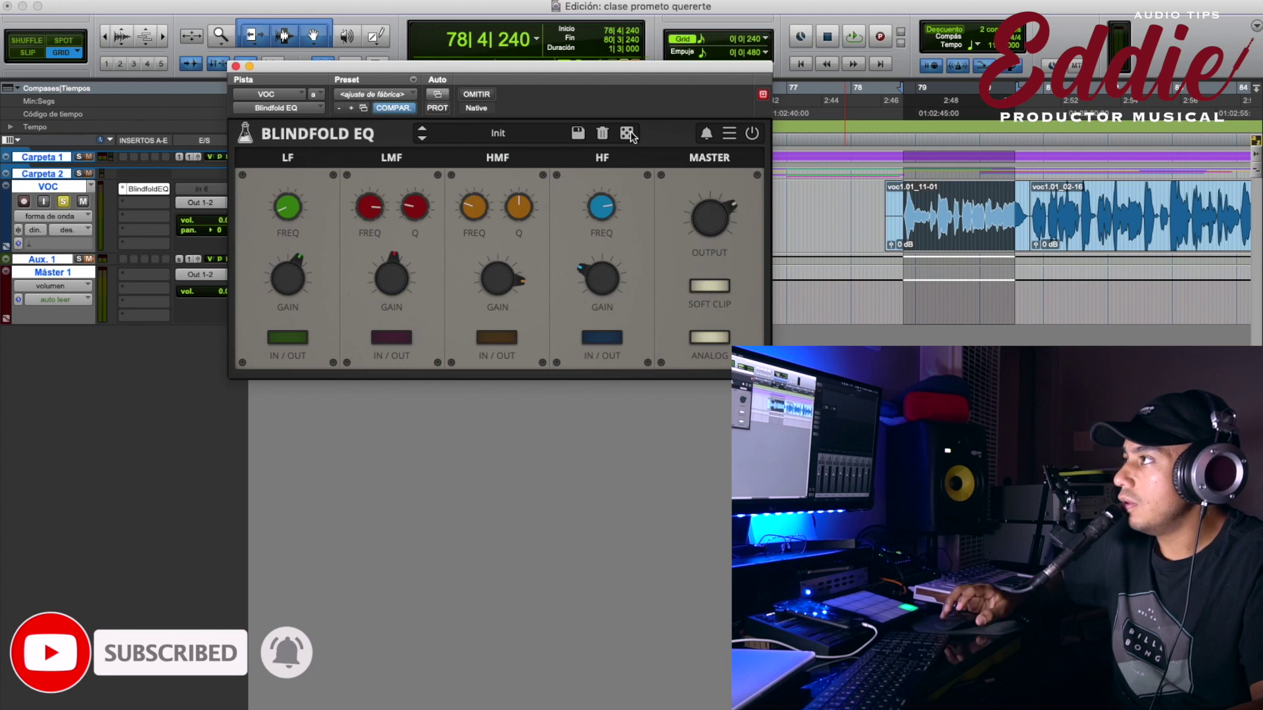
click(372, 337)
click(372, 337)
click(372, 336)
click(371, 336)
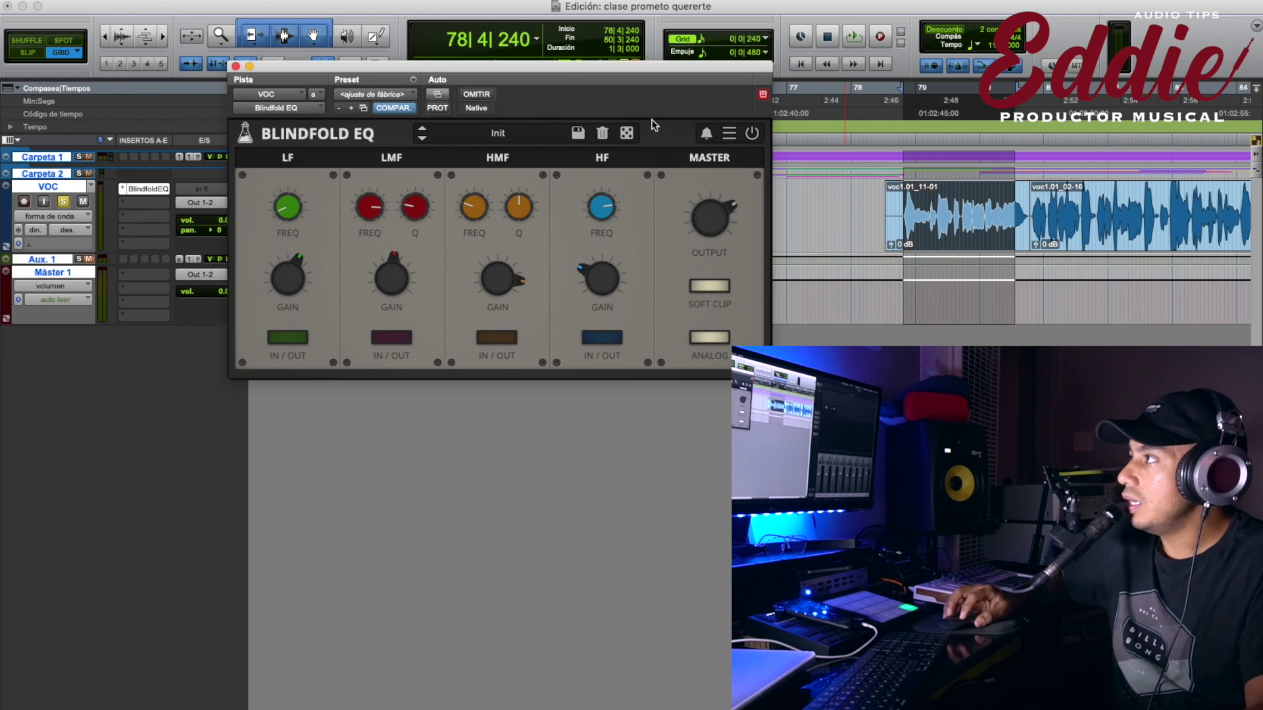
click(750, 134)
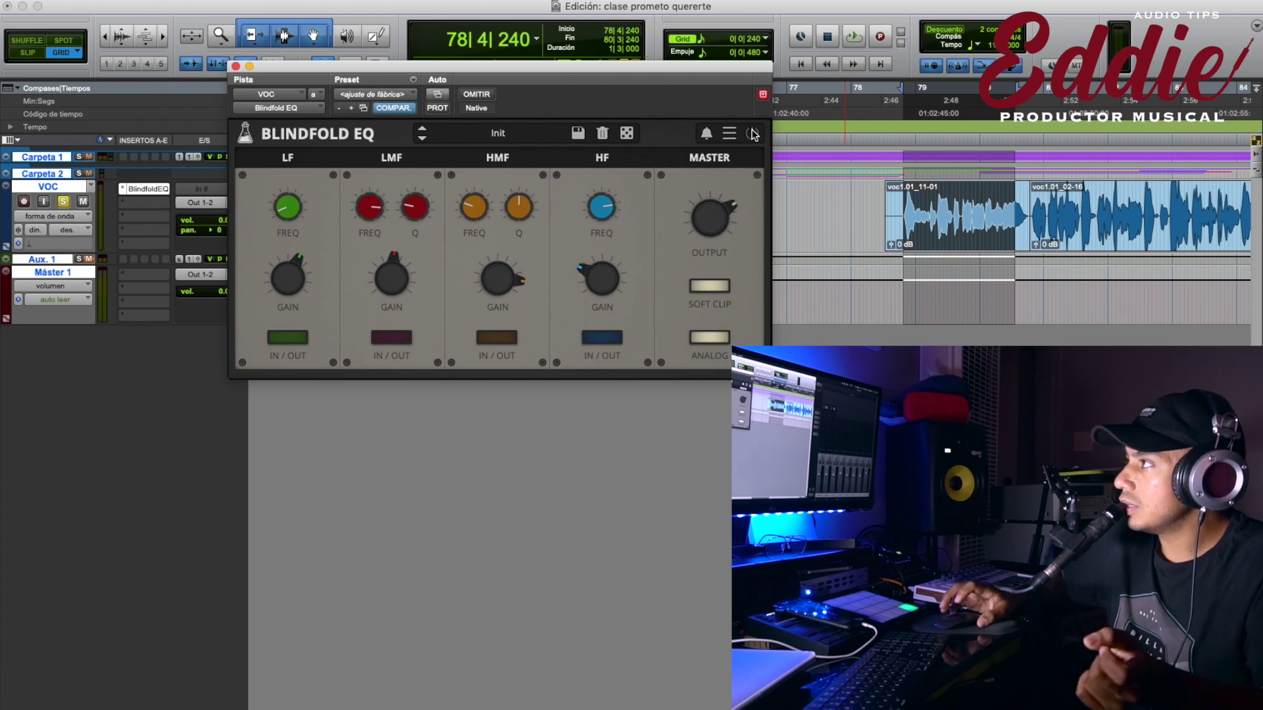
key(space)
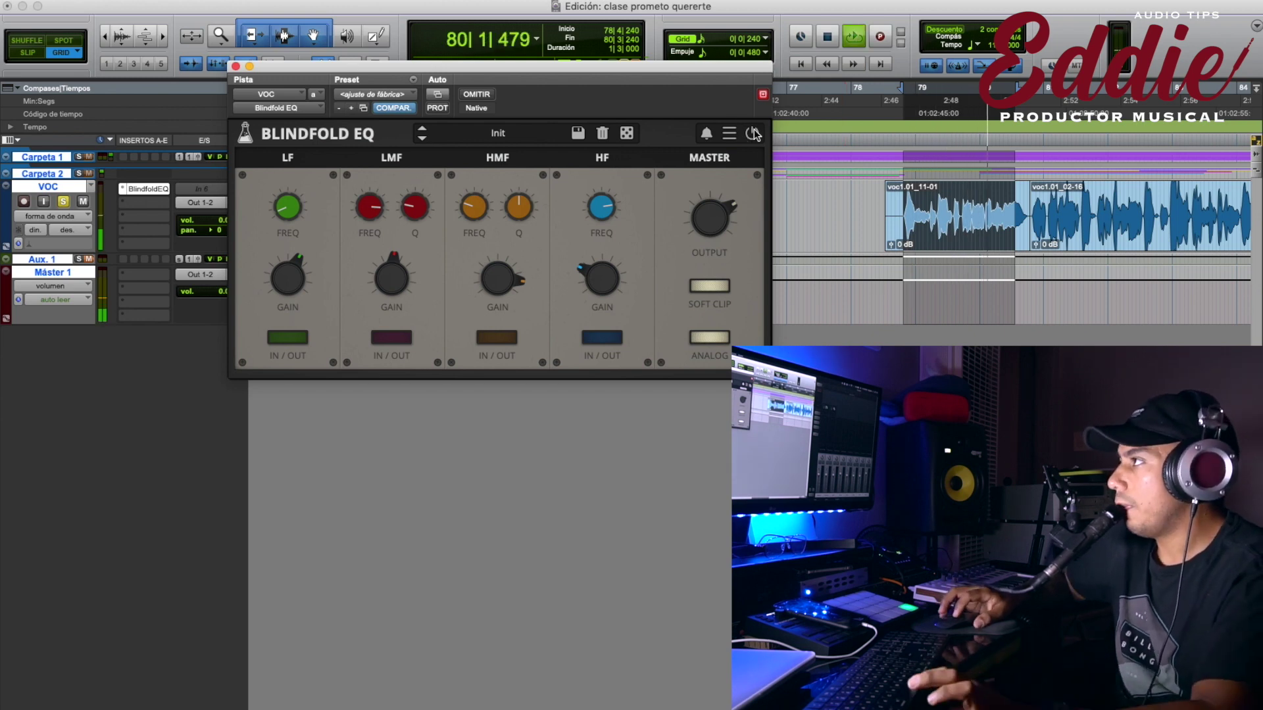
key(space)
Set the plugin window size to Small from the settings menu's Window Size list.
click(729, 133)
mouse_move(789, 170)
click(883, 204)
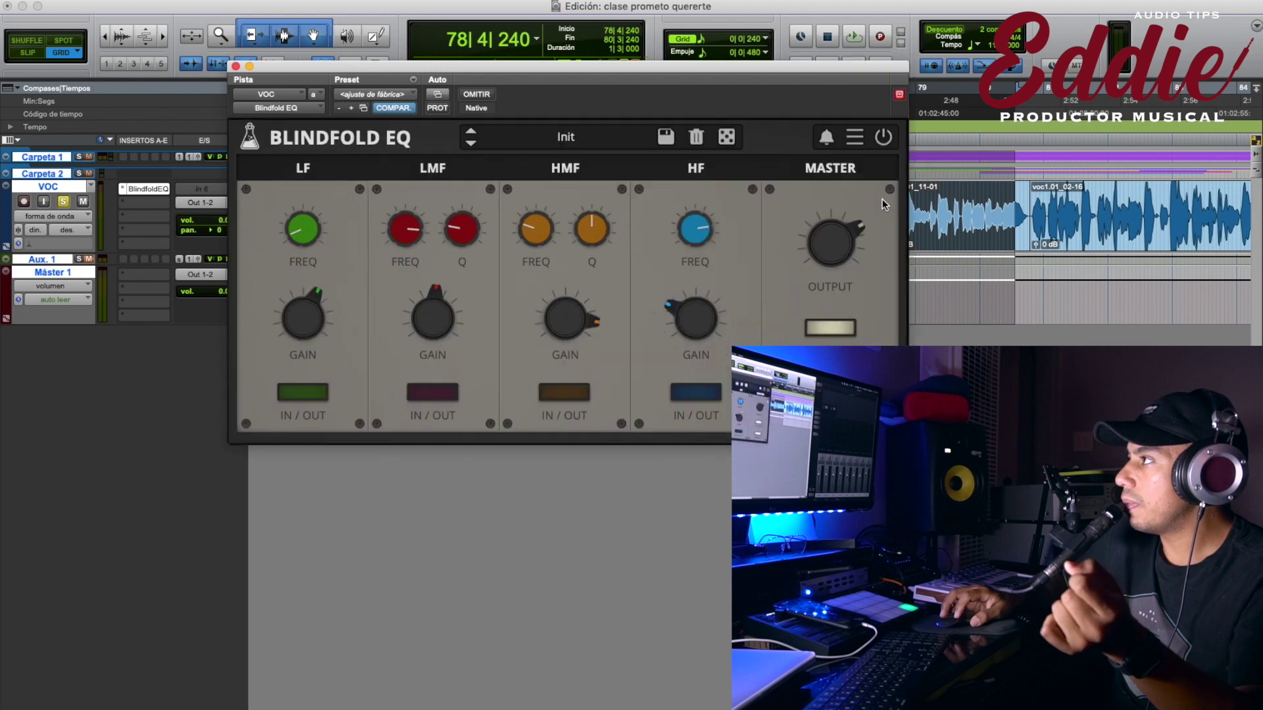
click(853, 138)
mouse_move(880, 174)
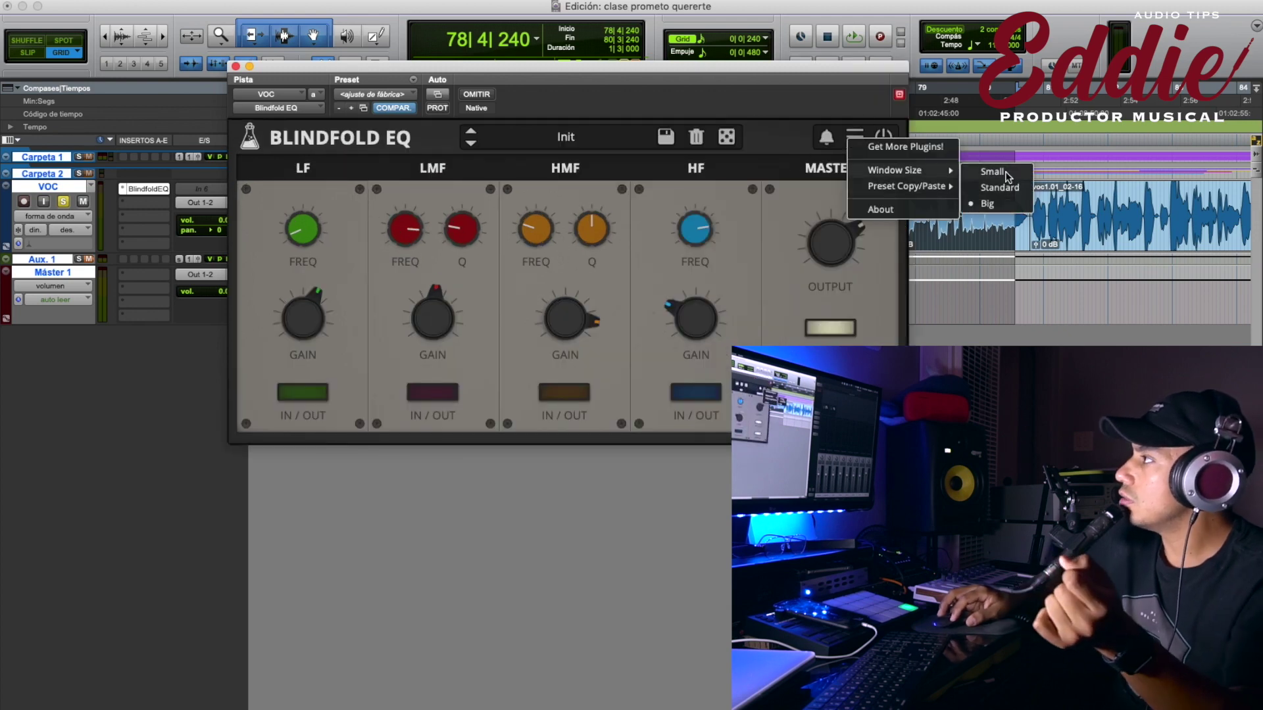
click(993, 173)
Switch the plugin window to Standard size, then to Big.
click(602, 129)
mouse_move(671, 160)
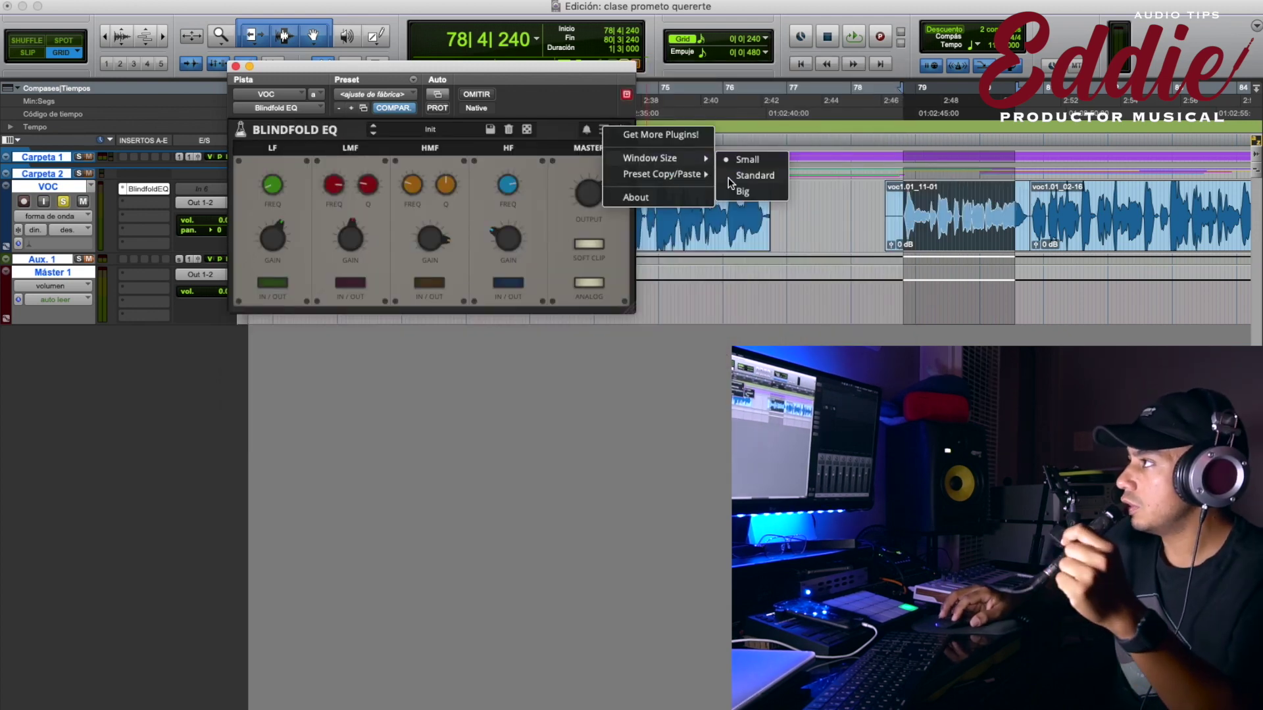
click(749, 175)
click(729, 133)
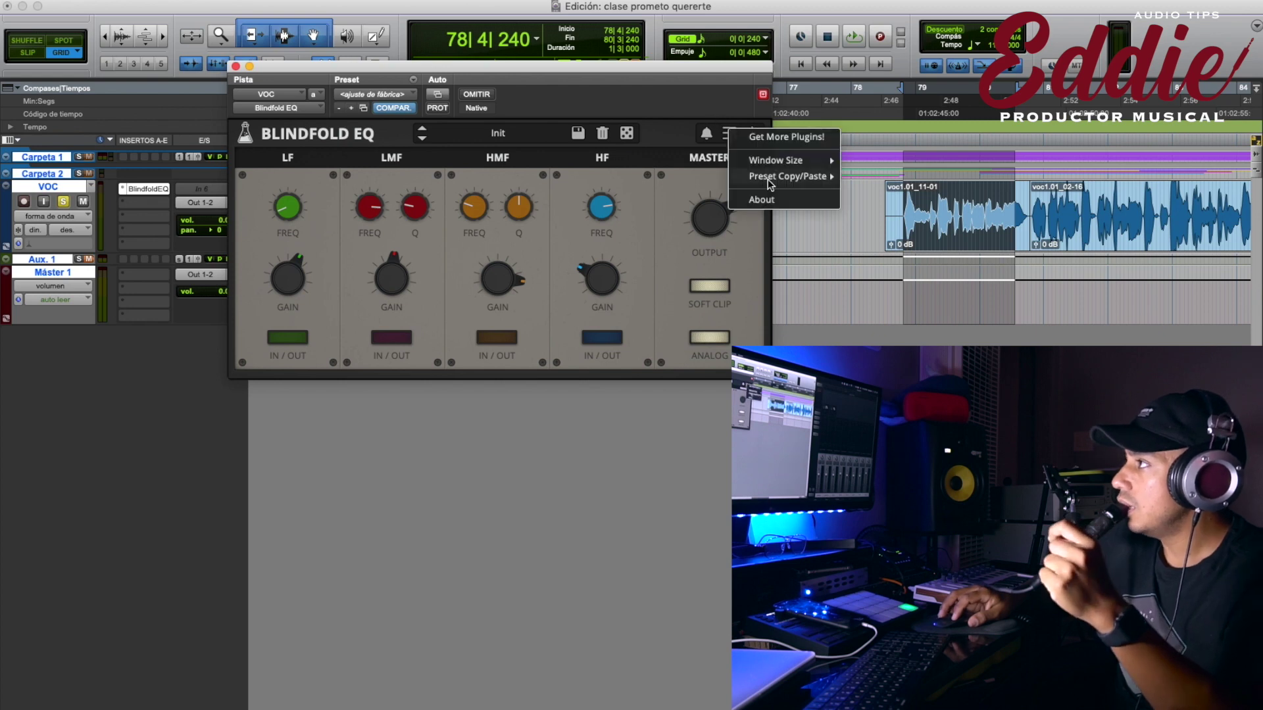
mouse_move(766, 162)
click(855, 196)
Check and dismiss the plugin's bell news notification, then reopen the settings menu.
click(827, 135)
click(840, 136)
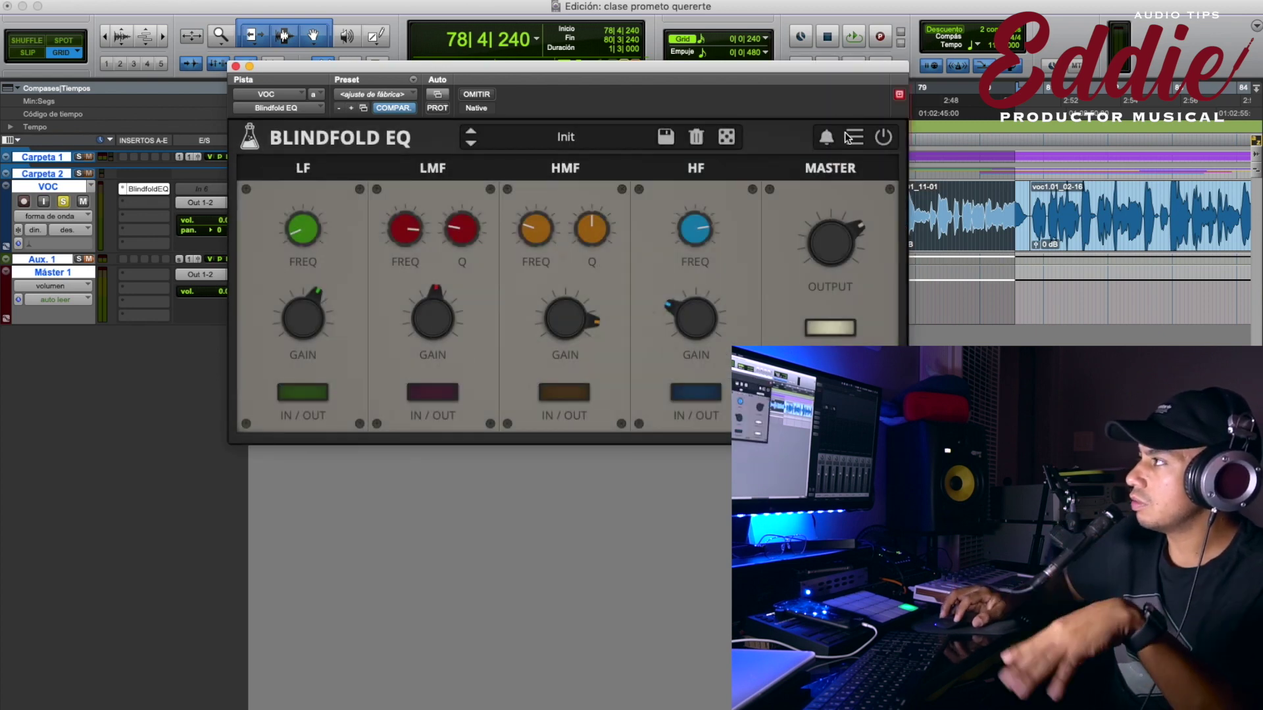
click(849, 136)
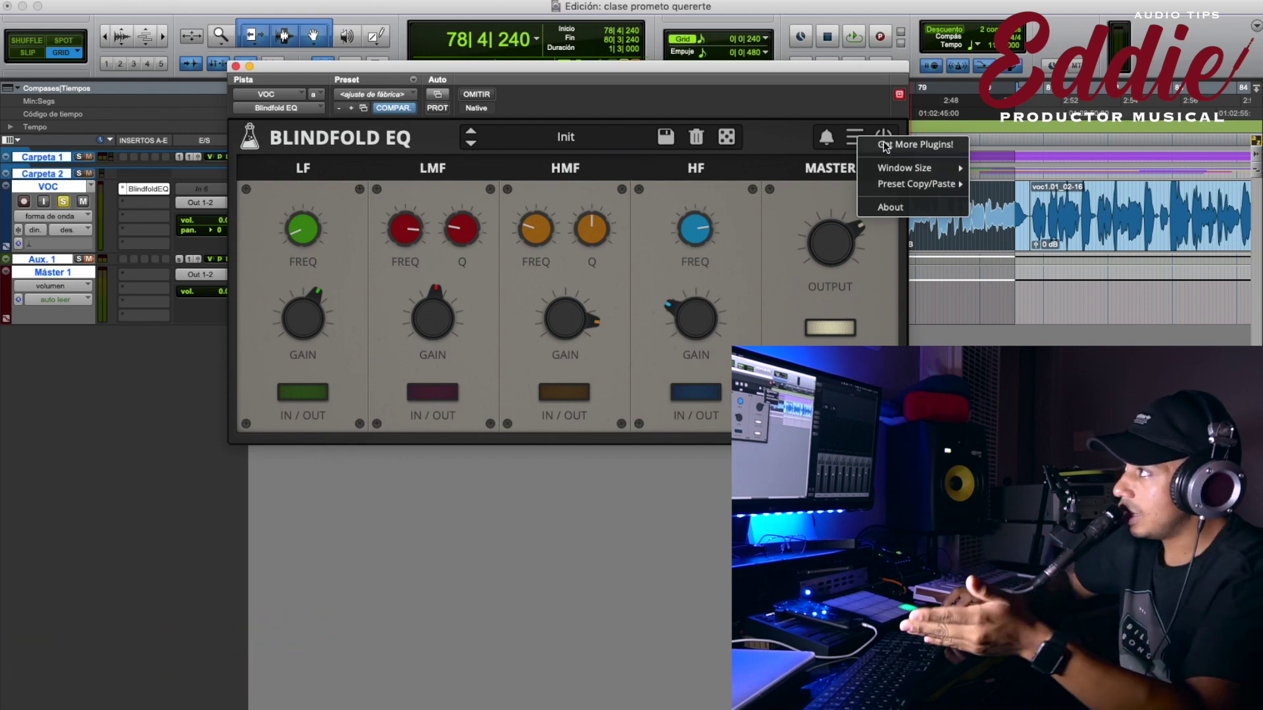
Glance at AudioThing's website and social links, then load the Init preset to centre every knob.
click(562, 309)
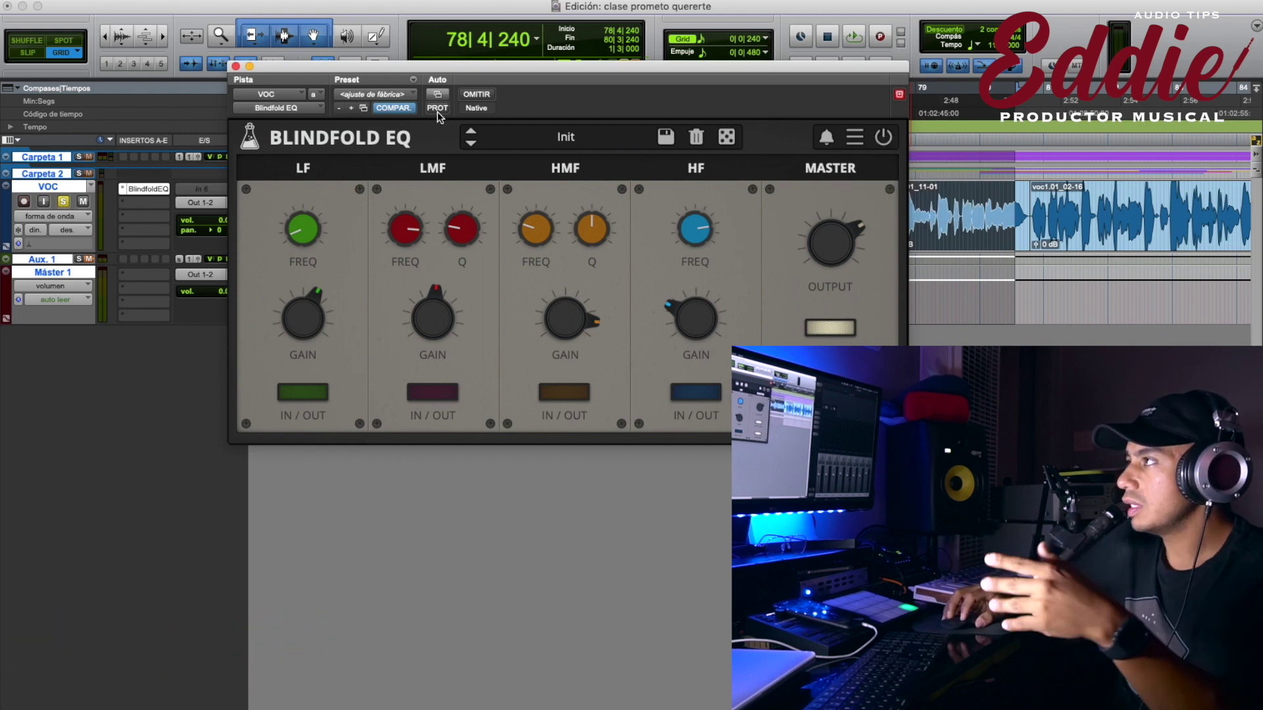
click(404, 140)
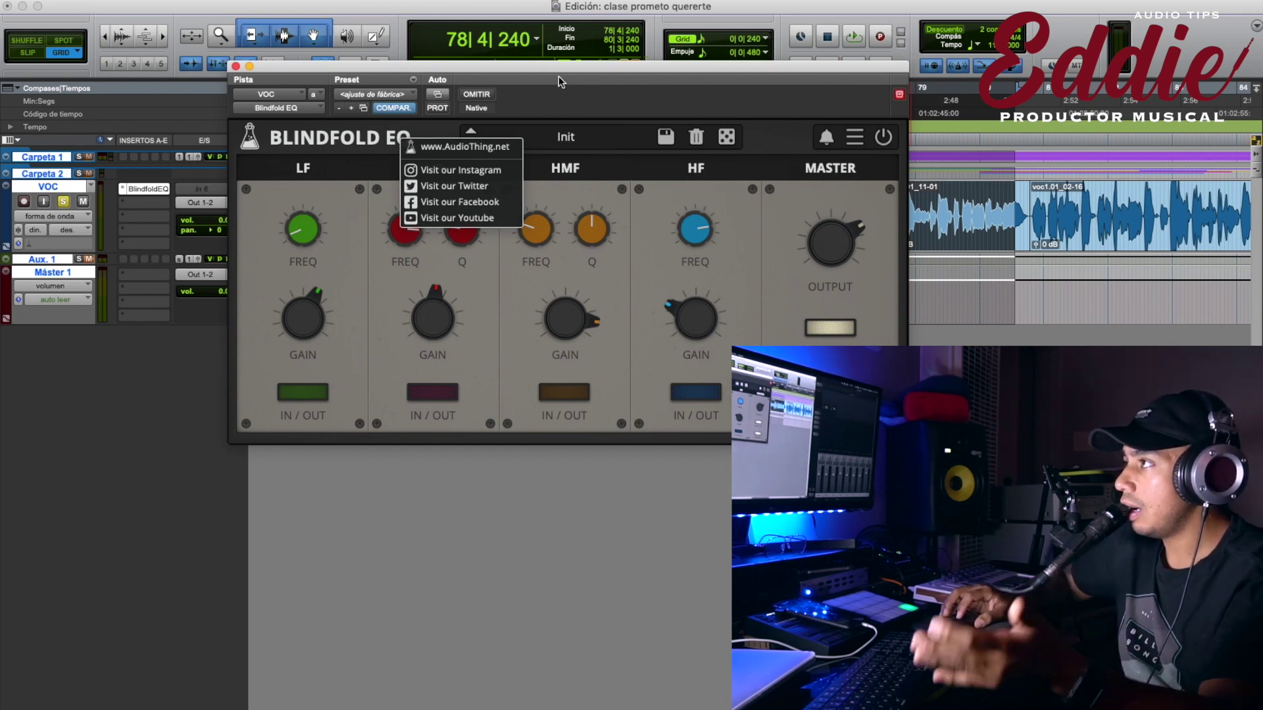
click(590, 316)
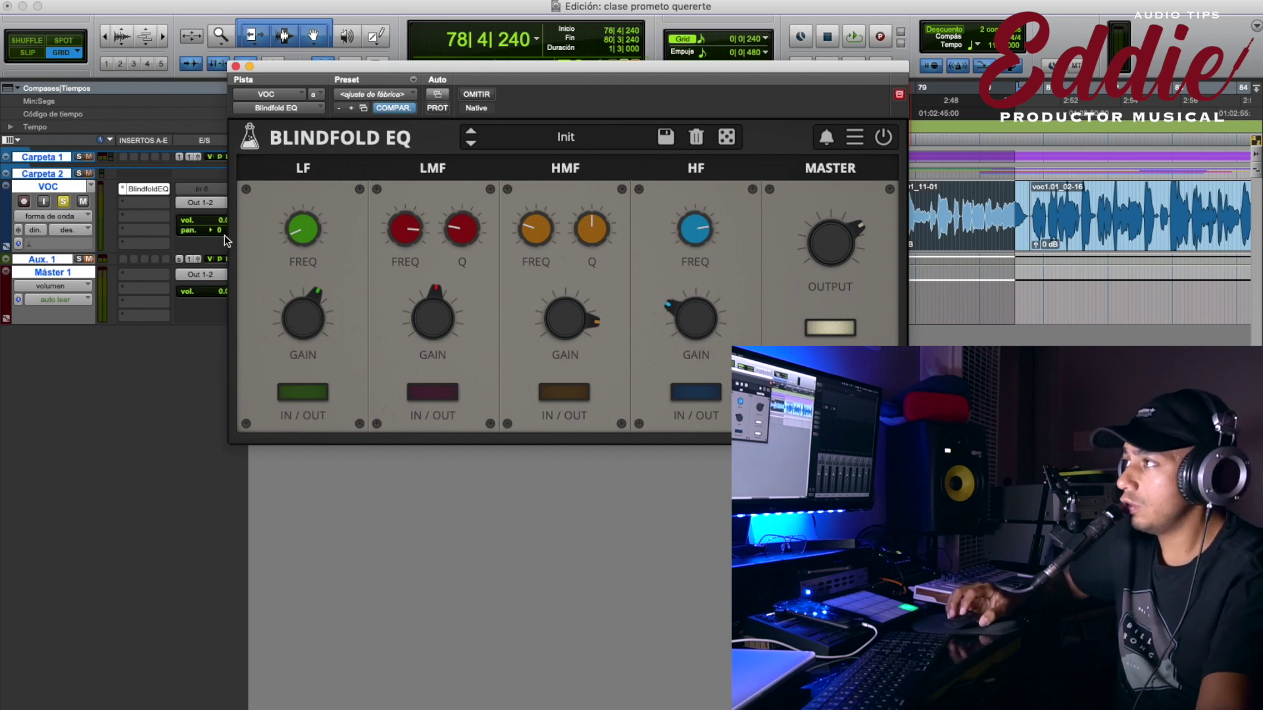
click(588, 131)
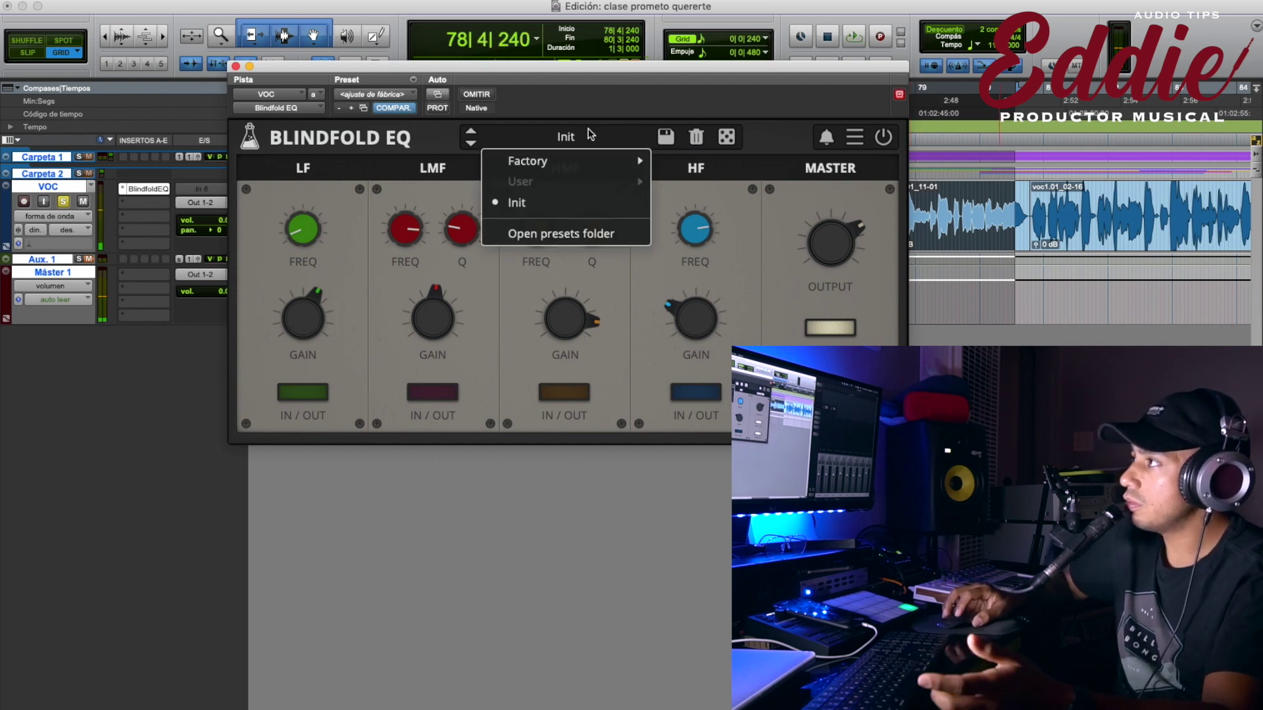
click(526, 202)
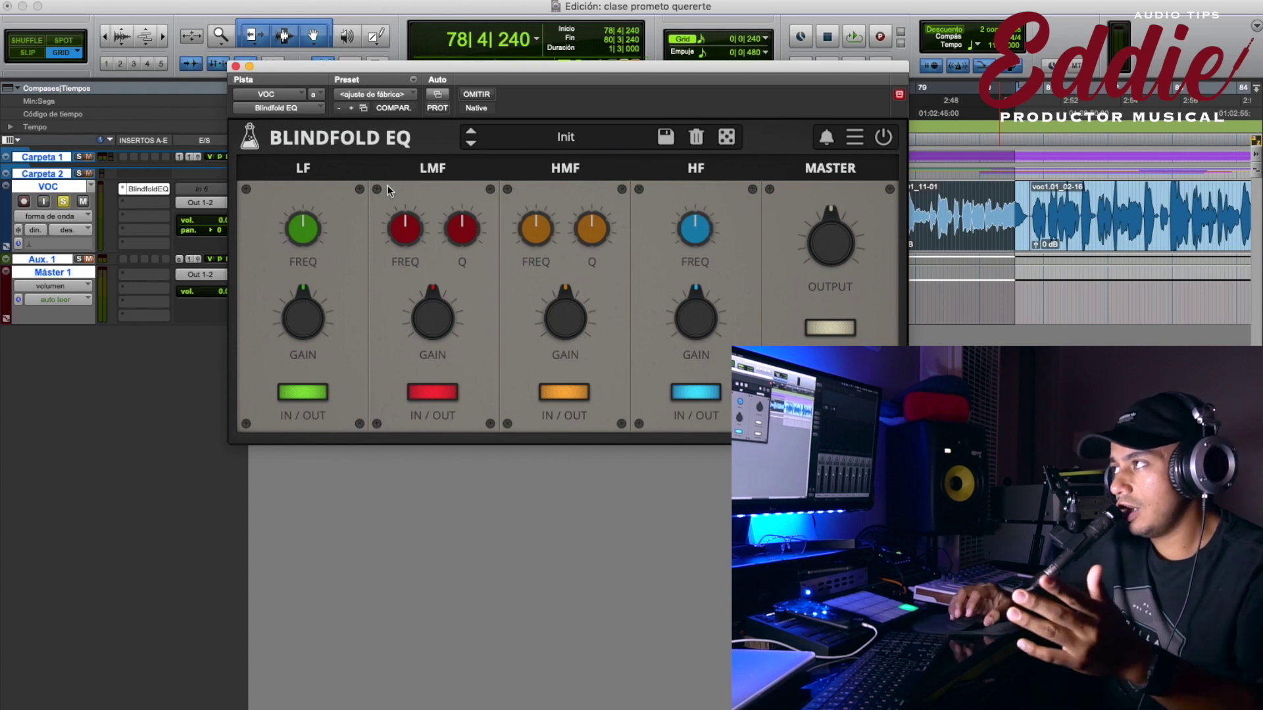
Shift the LF frequency, cut the LMF gain, raise the HMF Q, then reposition the window and play.
drag(313, 208, 295, 234)
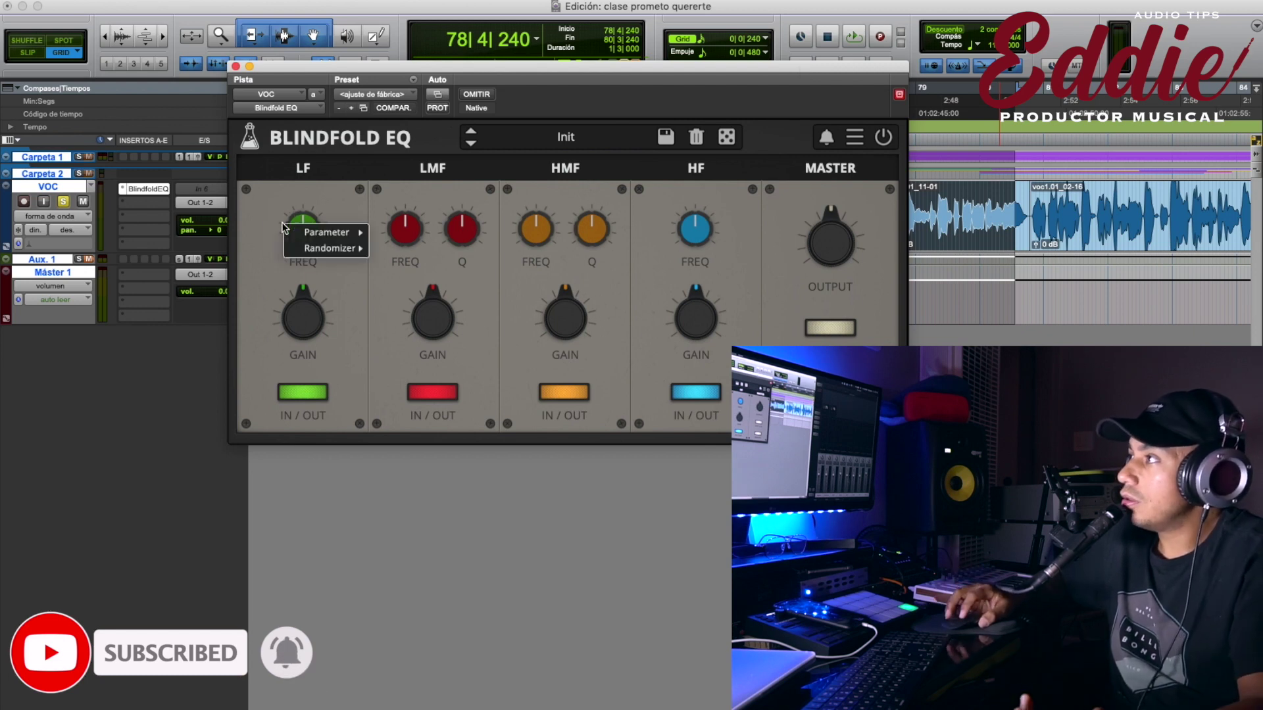
drag(432, 320, 437, 380)
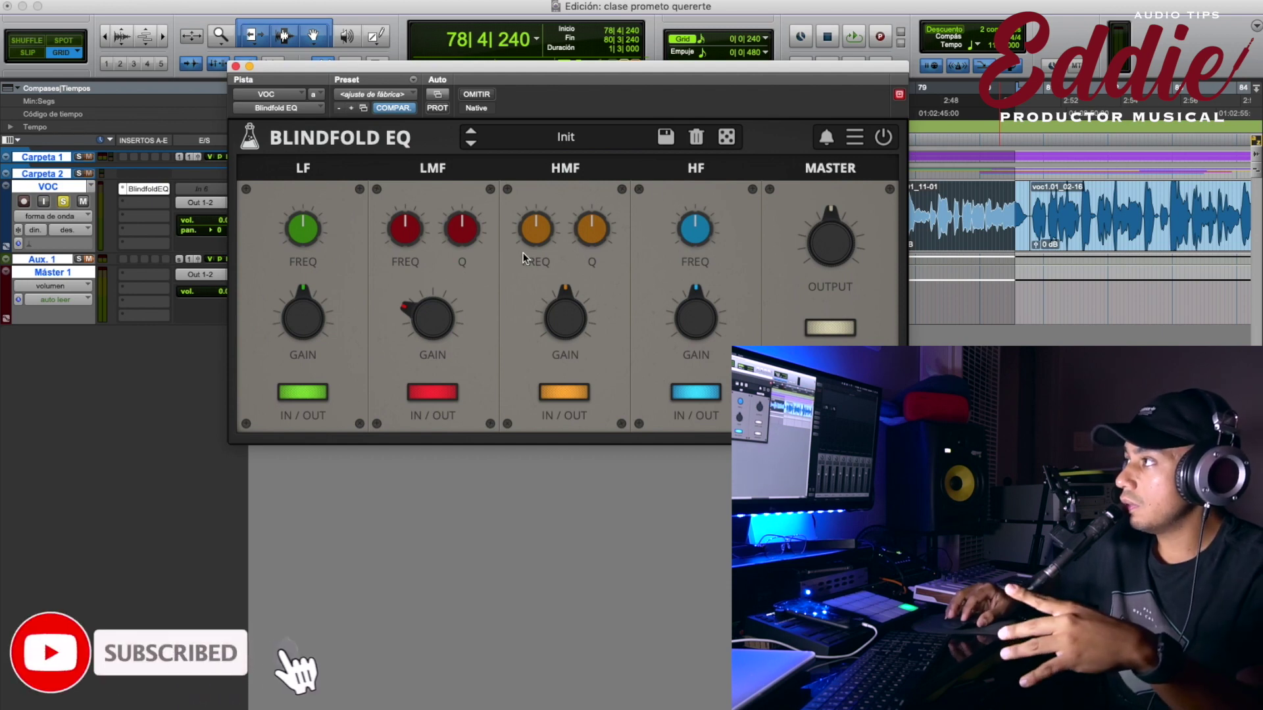
drag(591, 231, 589, 186)
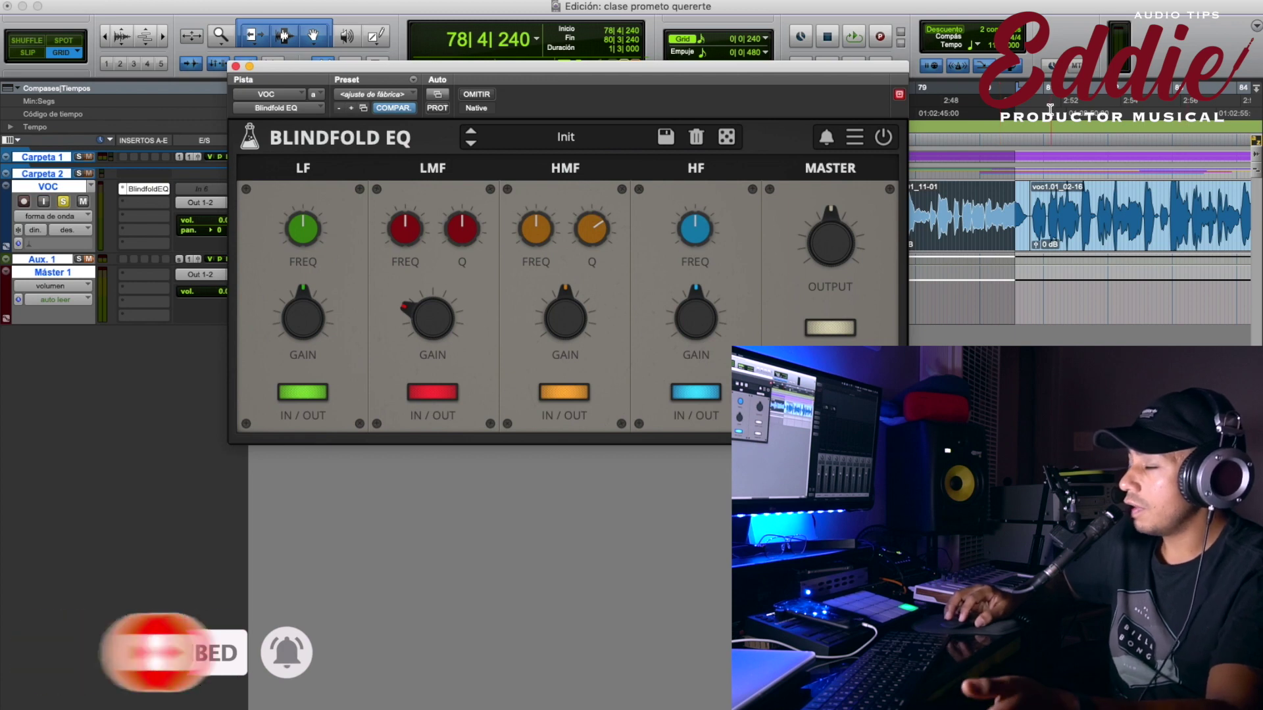
drag(790, 74, 613, 30)
key(space)
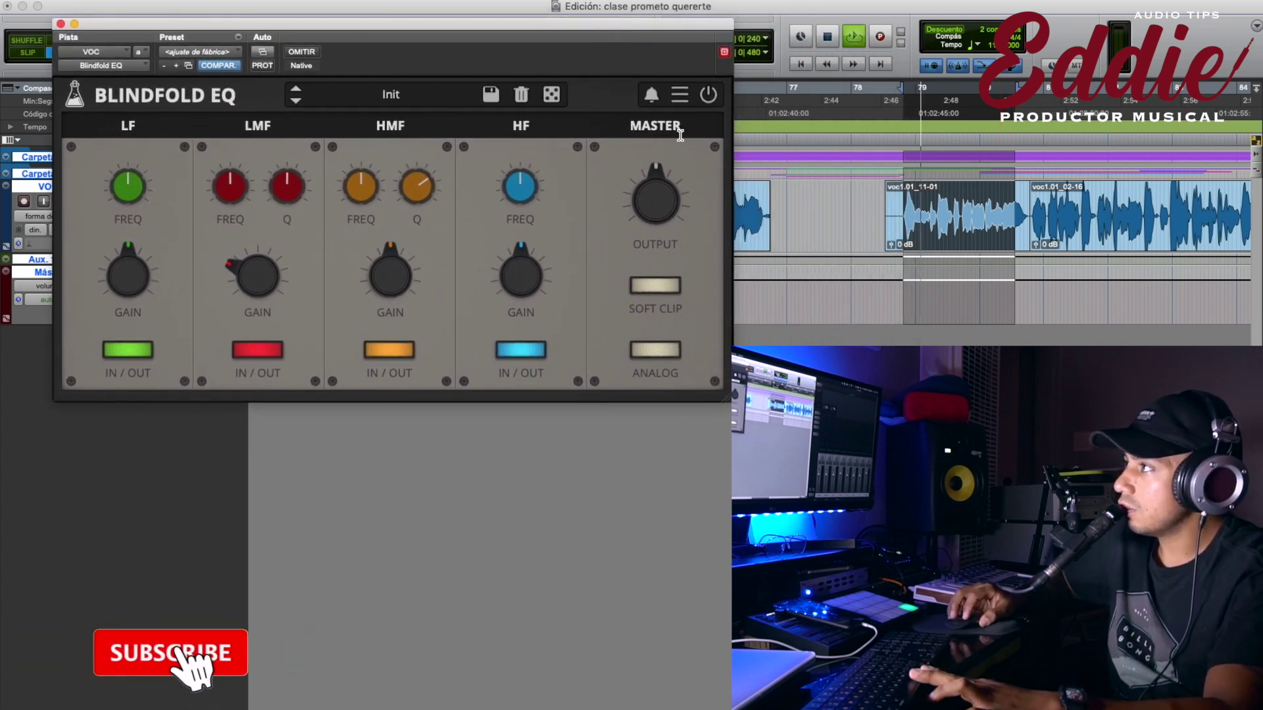
Stop playback and bypass the LMF, LF and HF bands.
key(space)
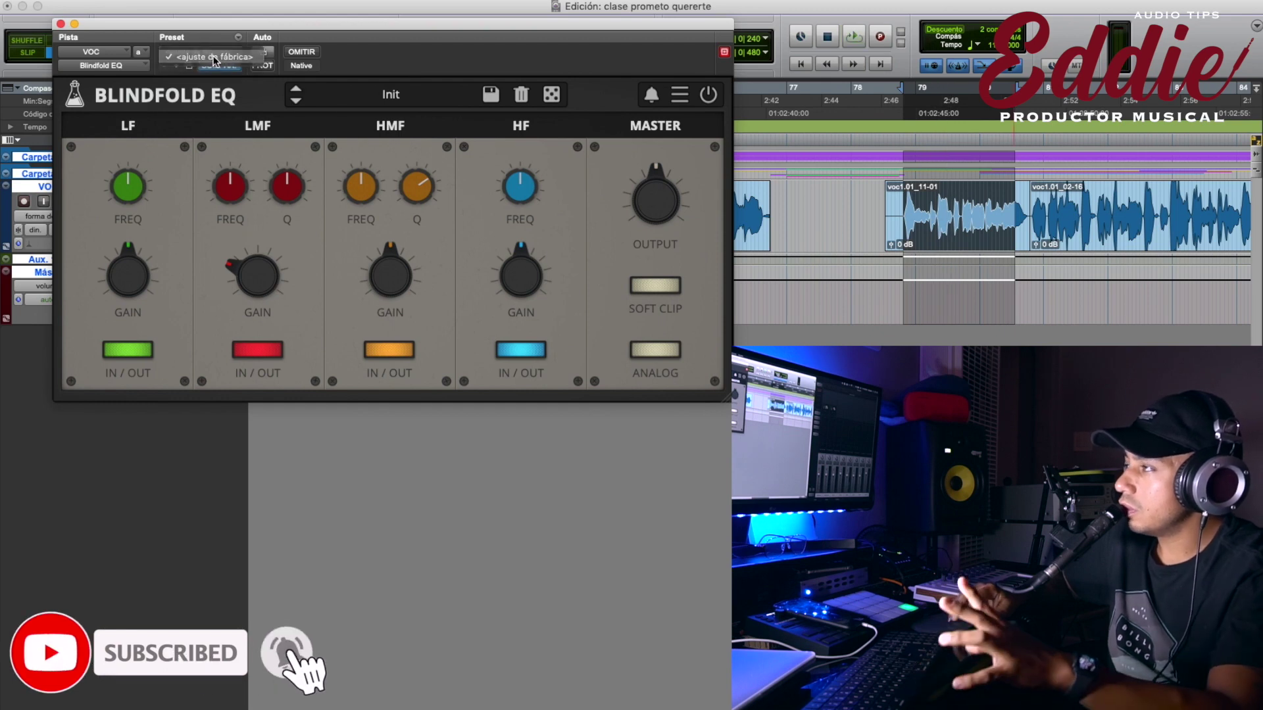
click(240, 356)
click(150, 353)
click(520, 349)
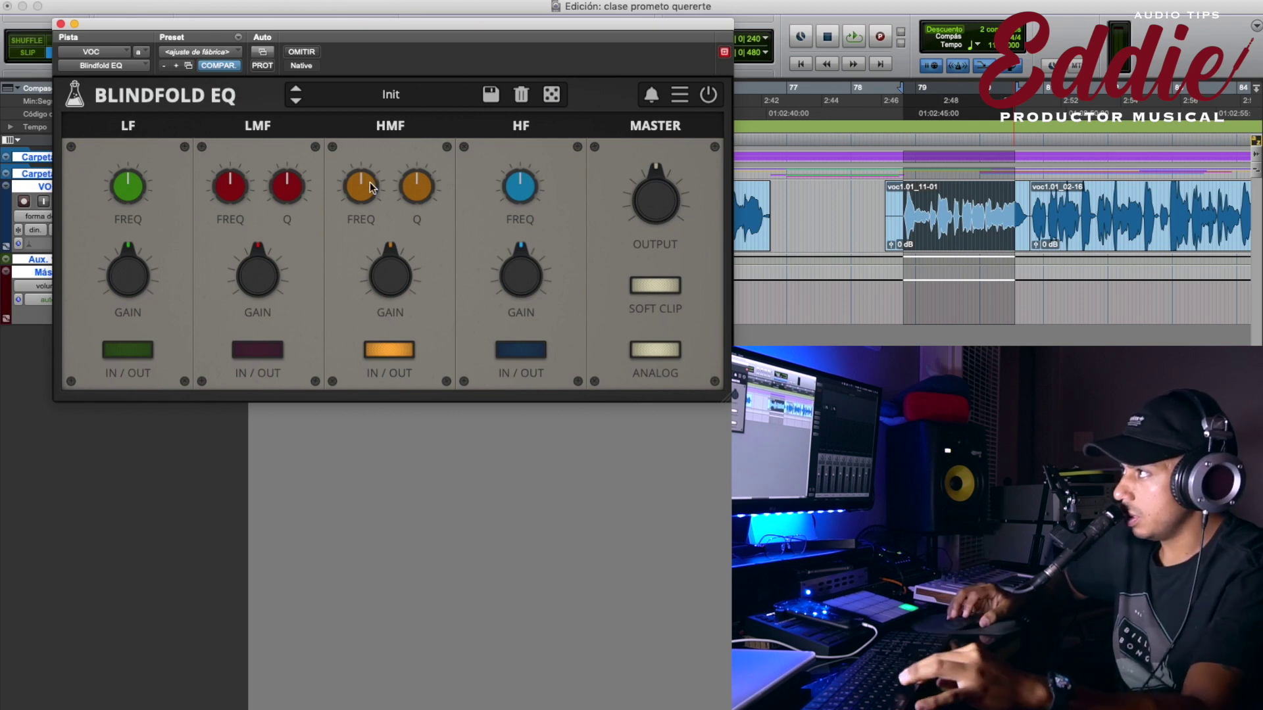
Boost the HMF gain and adjust its Q, auditioning the vocal in between.
drag(383, 274, 377, 217)
key(space)
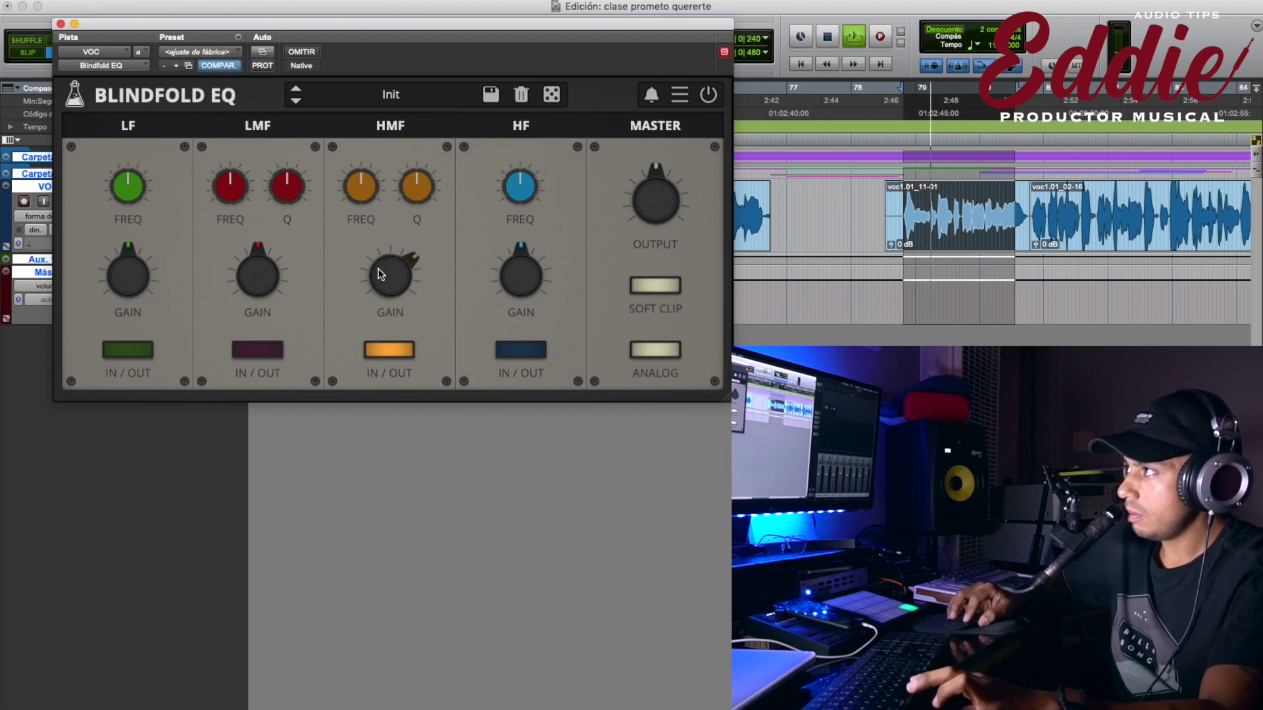
drag(389, 274, 388, 260)
key(space)
drag(415, 186, 425, 128)
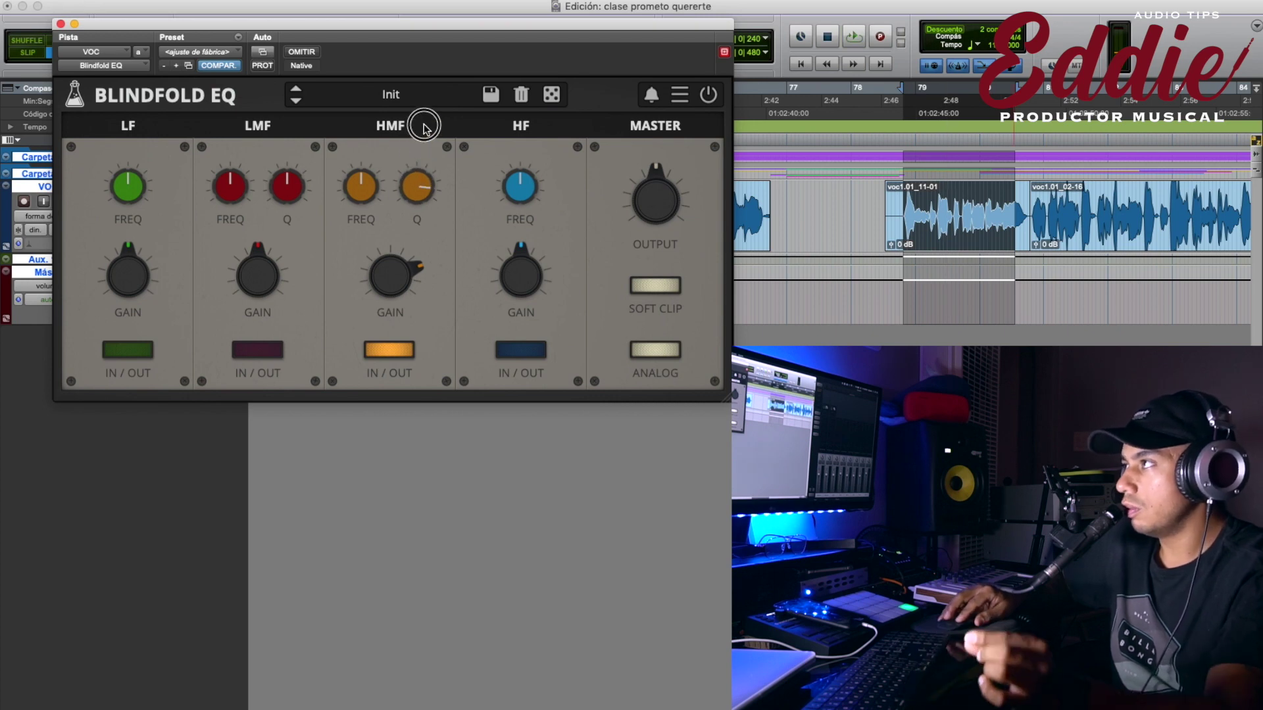
key(space)
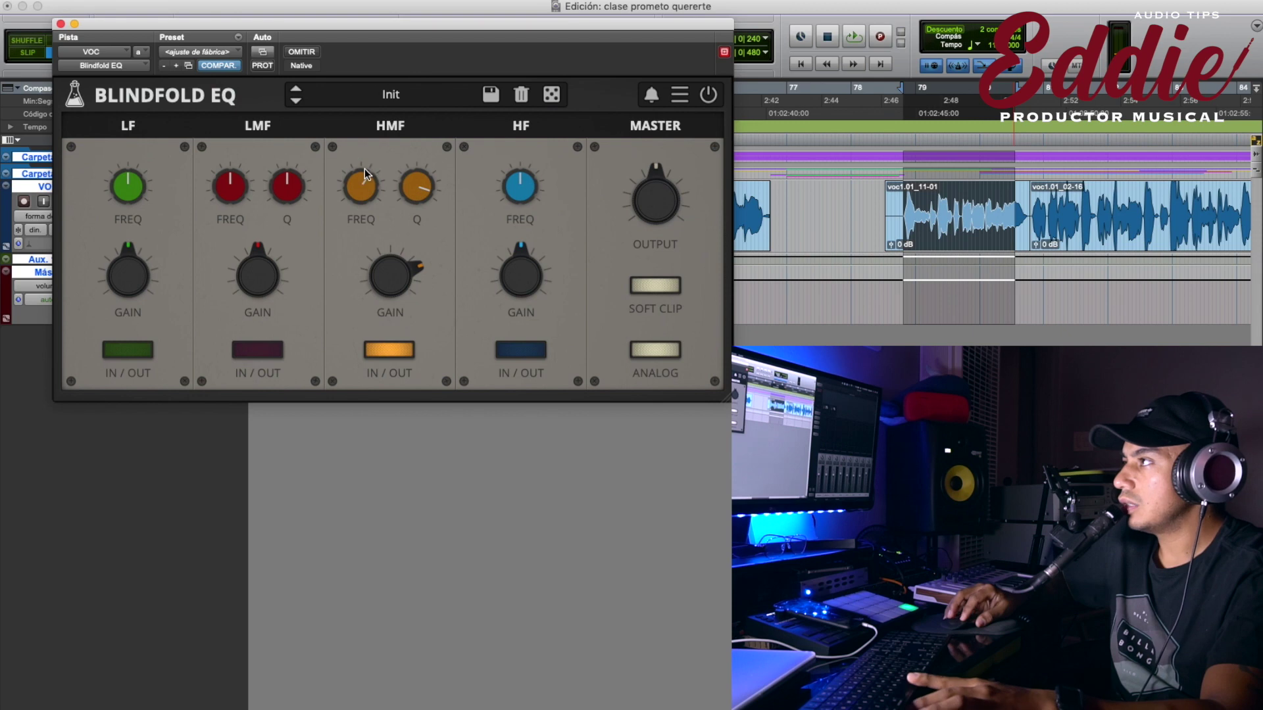
key(space)
Sweep the HMF frequency upward, flatten HMF gain, then boost HF gain and re-enable the HF band.
drag(366, 179, 361, 179)
drag(389, 273, 376, 246)
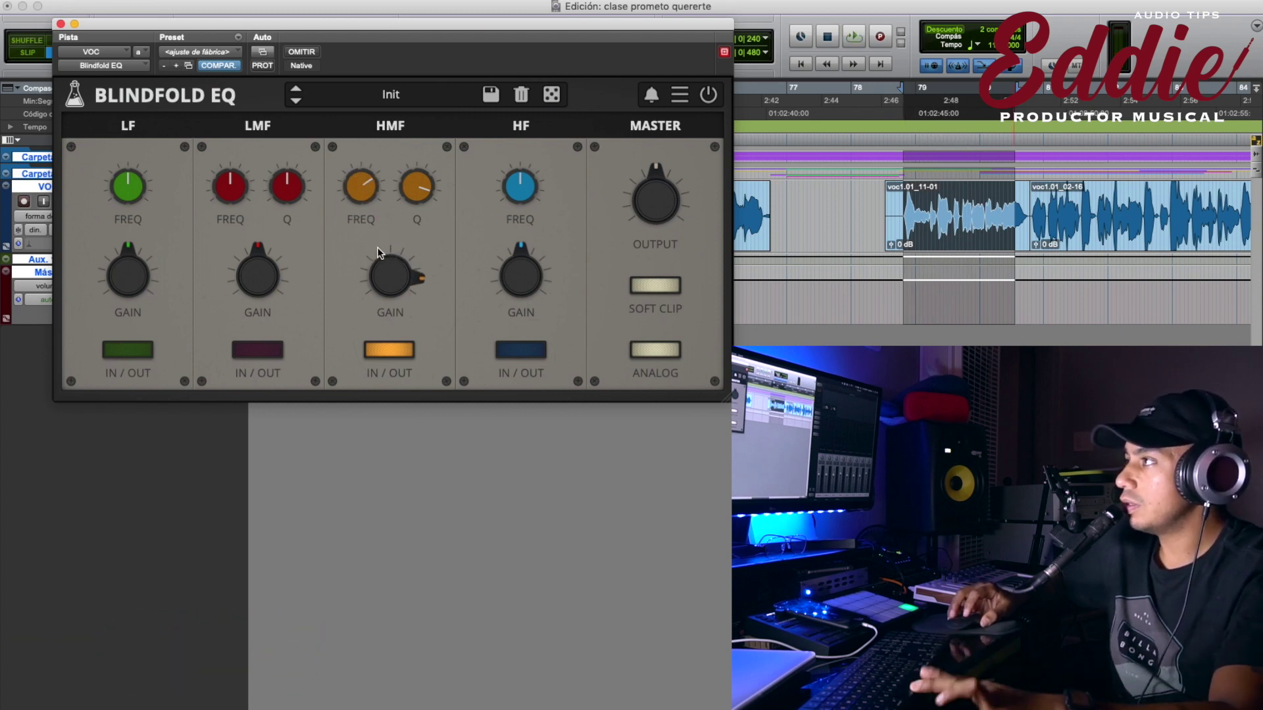
key(space)
drag(366, 226, 363, 260)
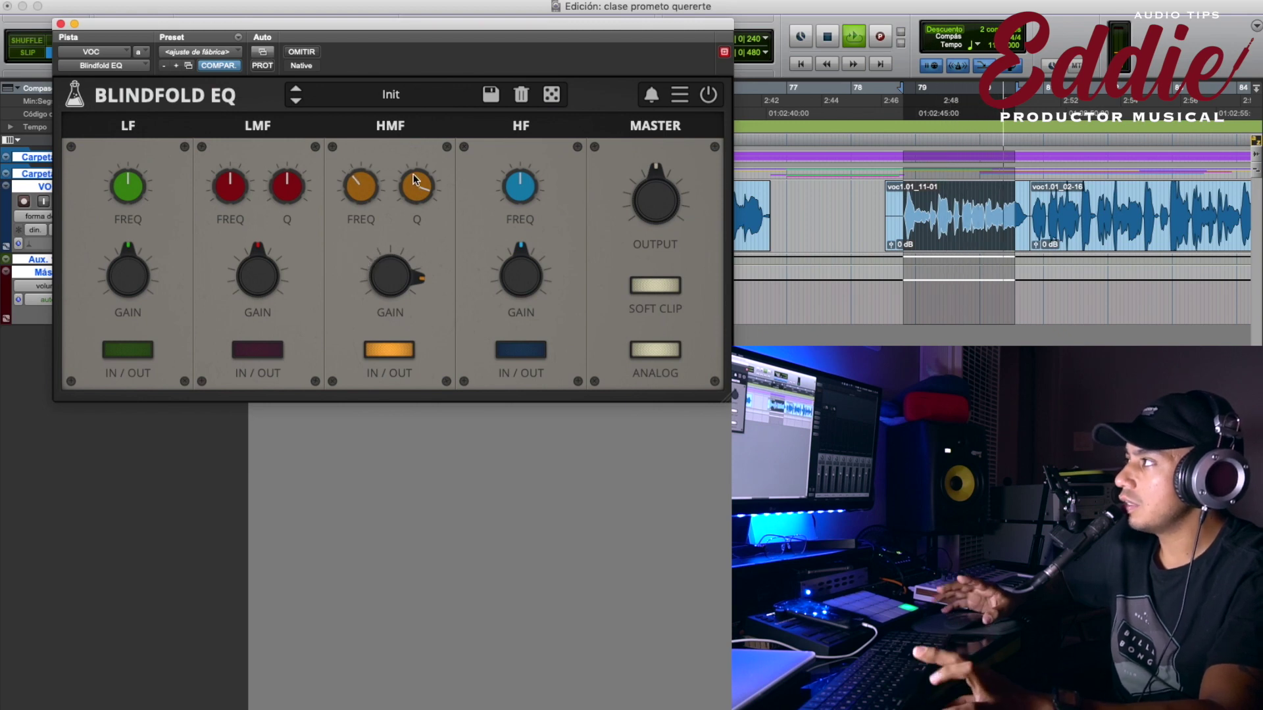
drag(394, 274, 371, 403)
key(space)
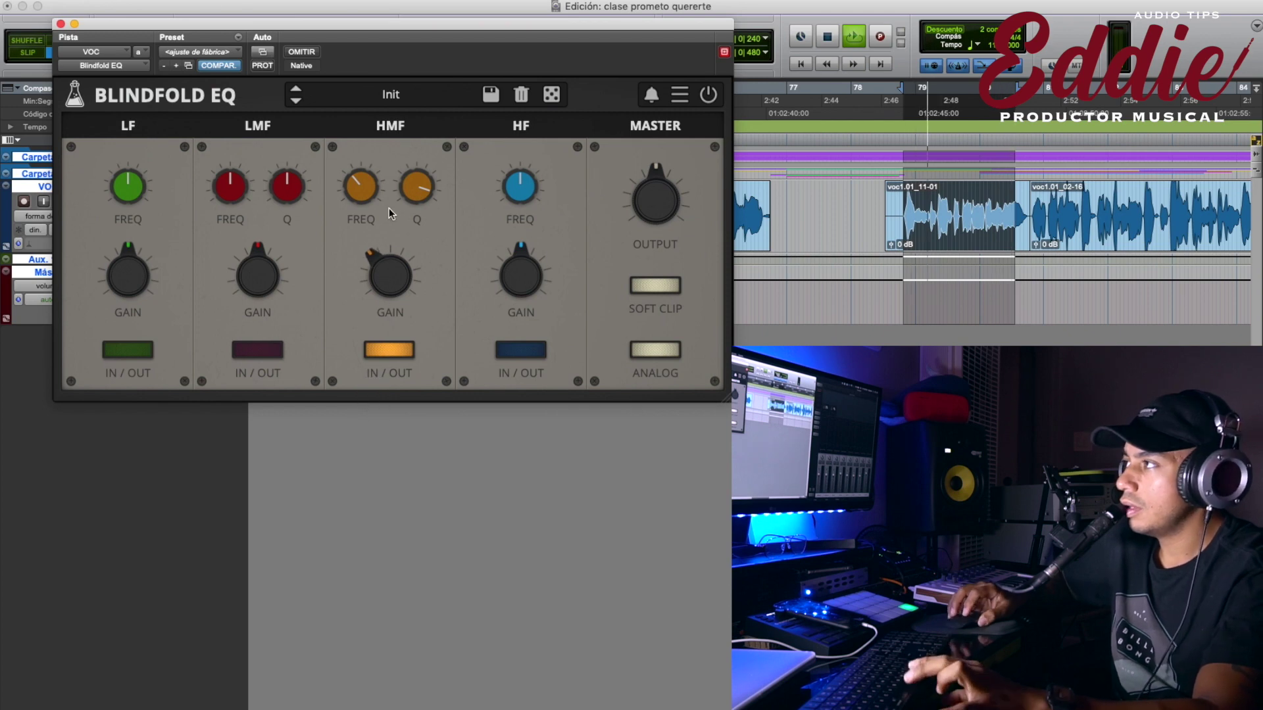
key(space)
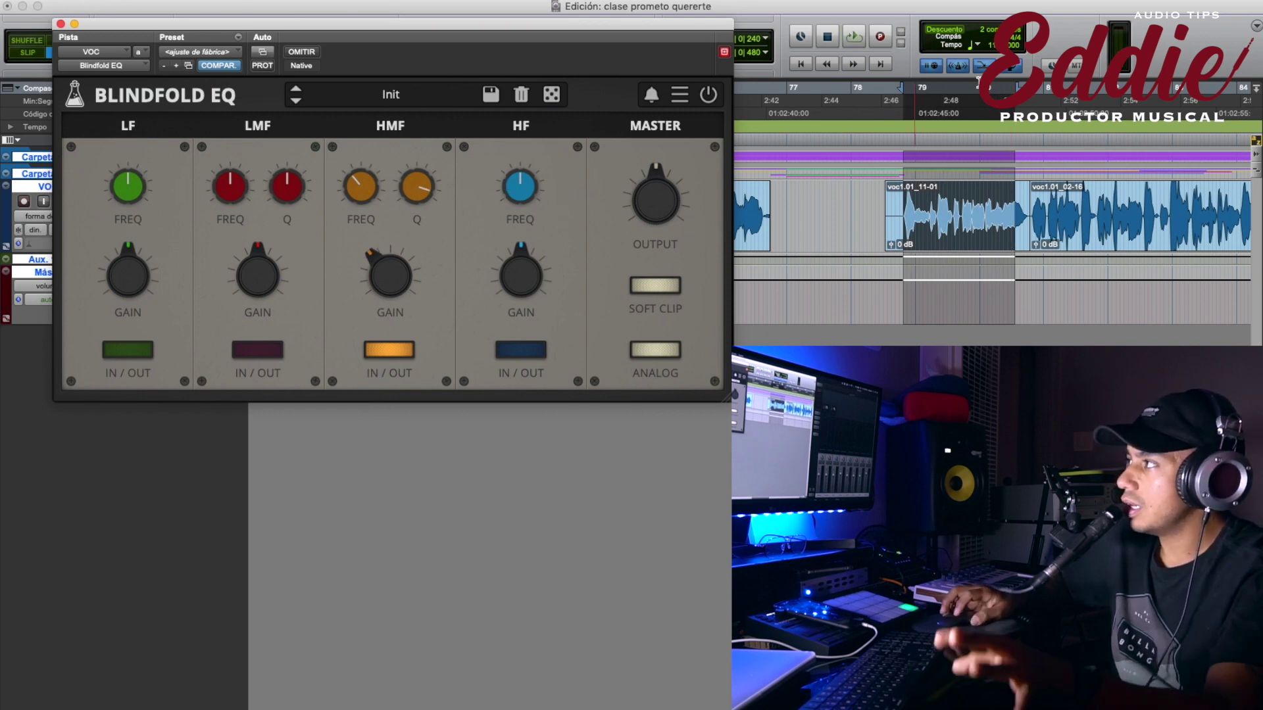
drag(521, 280, 509, 246)
click(521, 350)
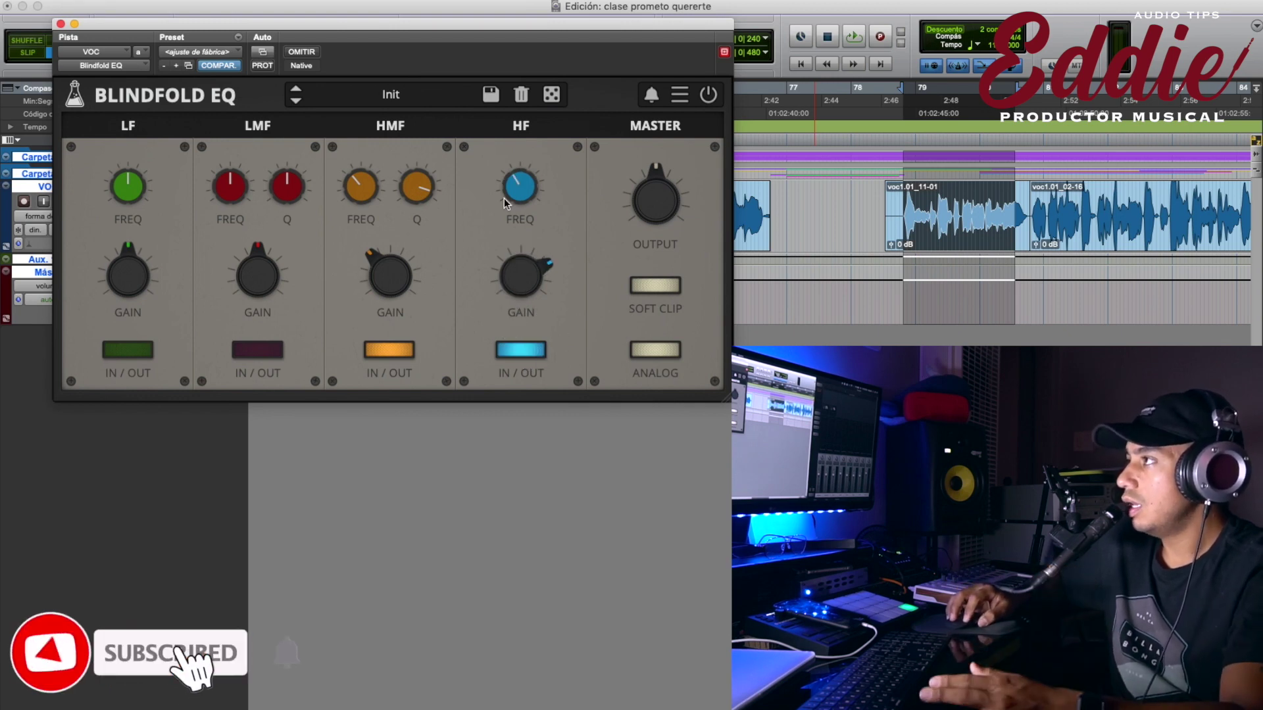
Reduce the HF boost slightly and A/B the HF band during playback, leaving it engaged.
key(space)
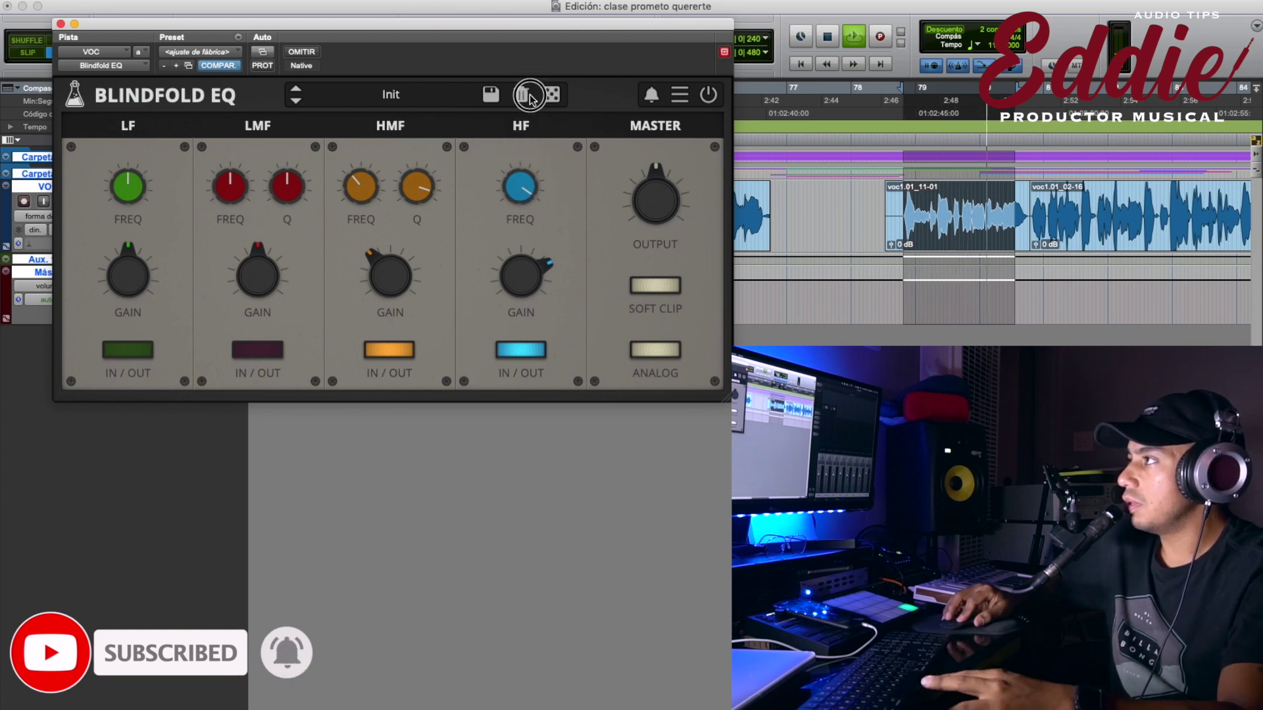
drag(519, 274, 522, 322)
click(523, 350)
click(525, 351)
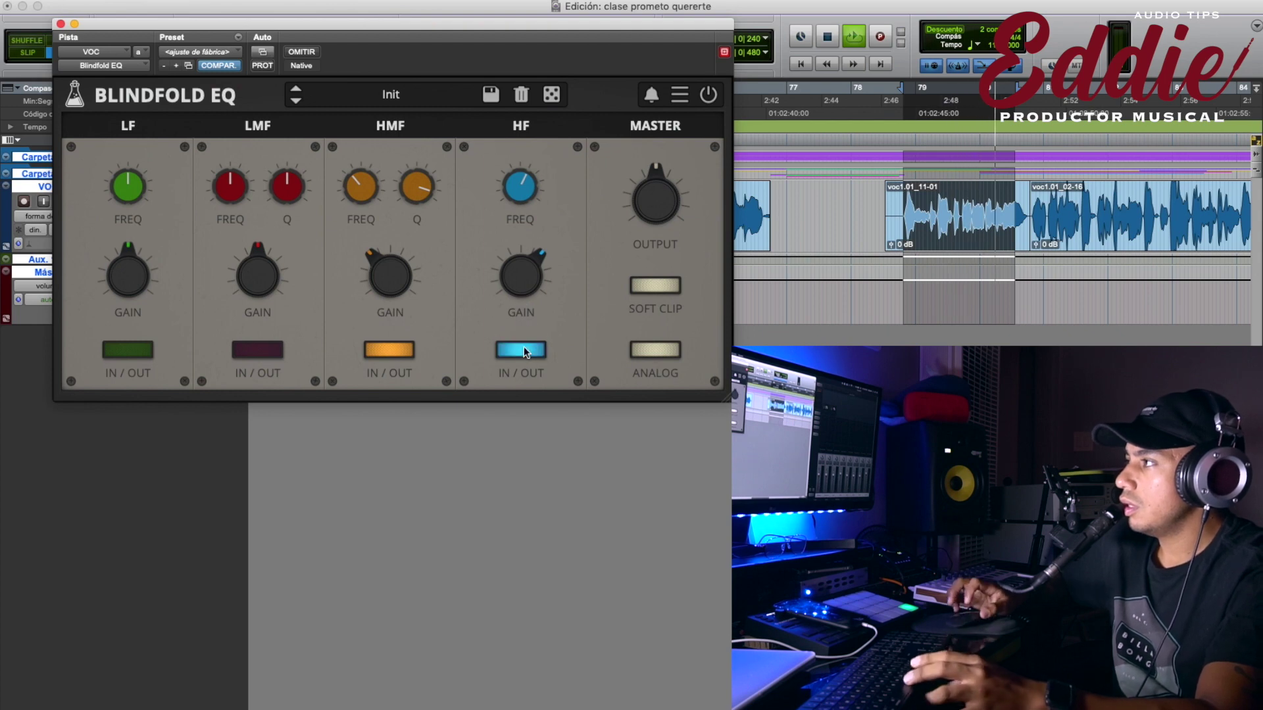
key(space)
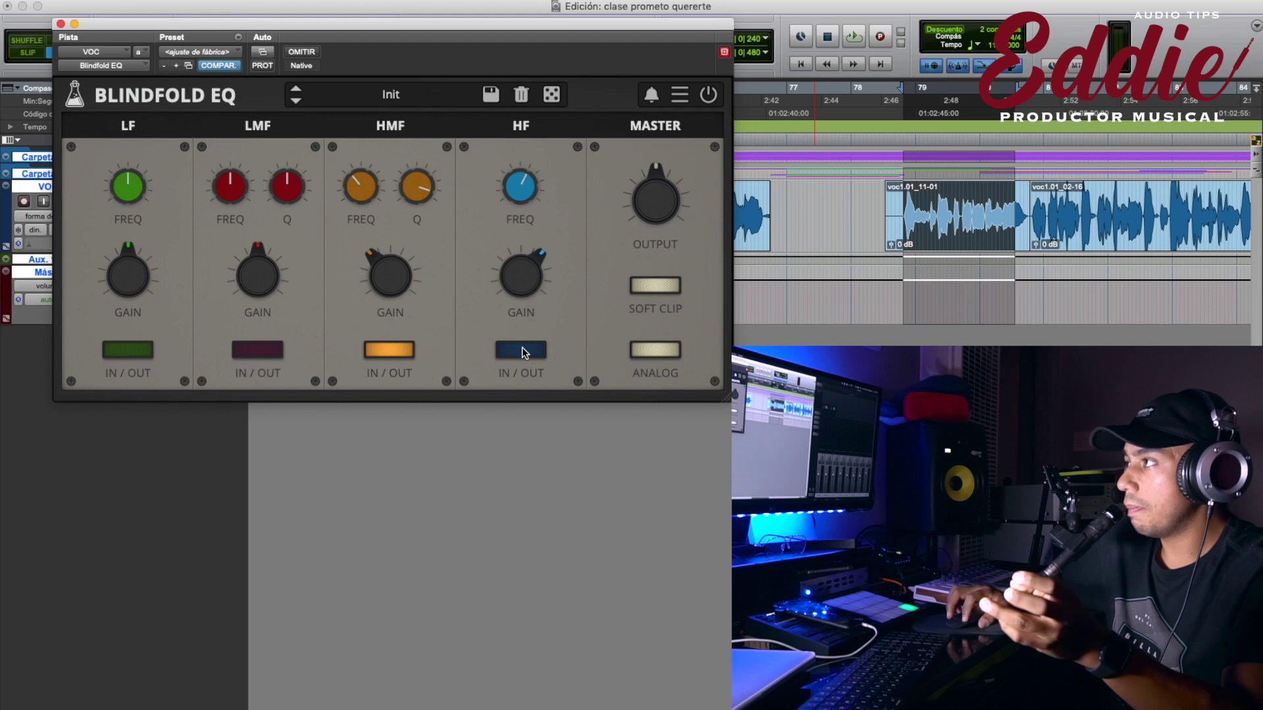
click(523, 352)
key(space)
click(523, 353)
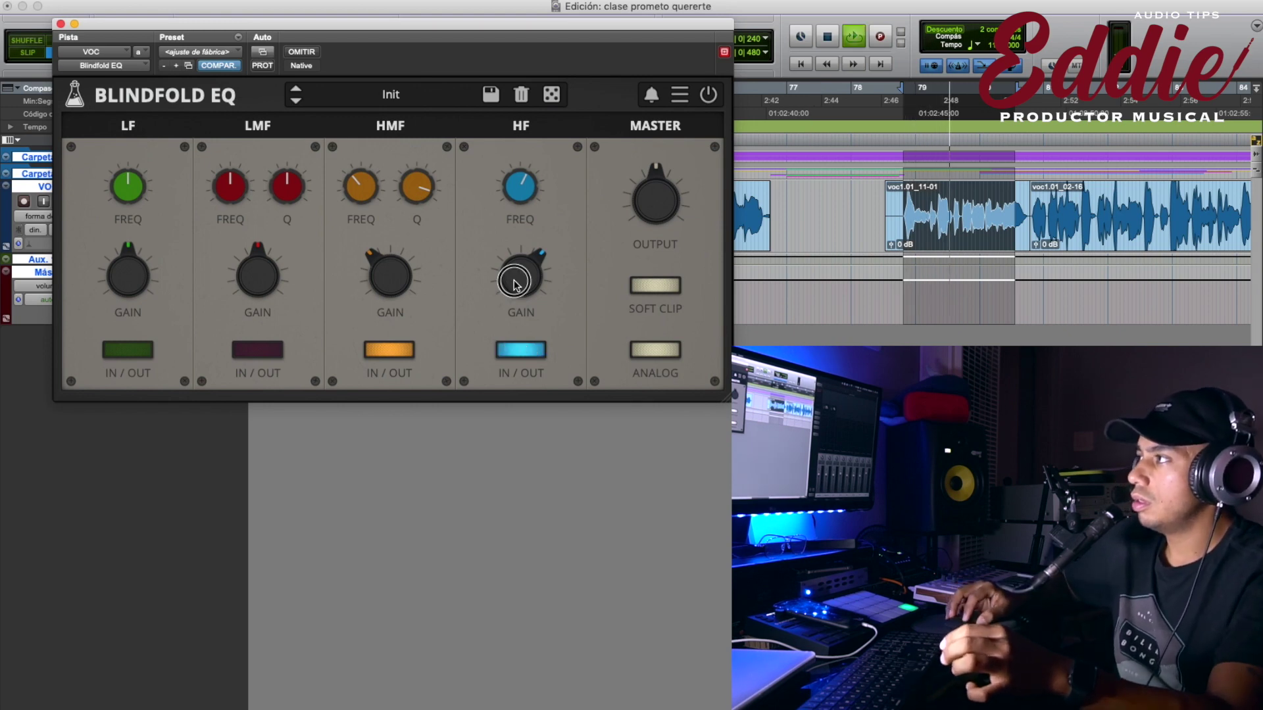
click(521, 276)
click(517, 352)
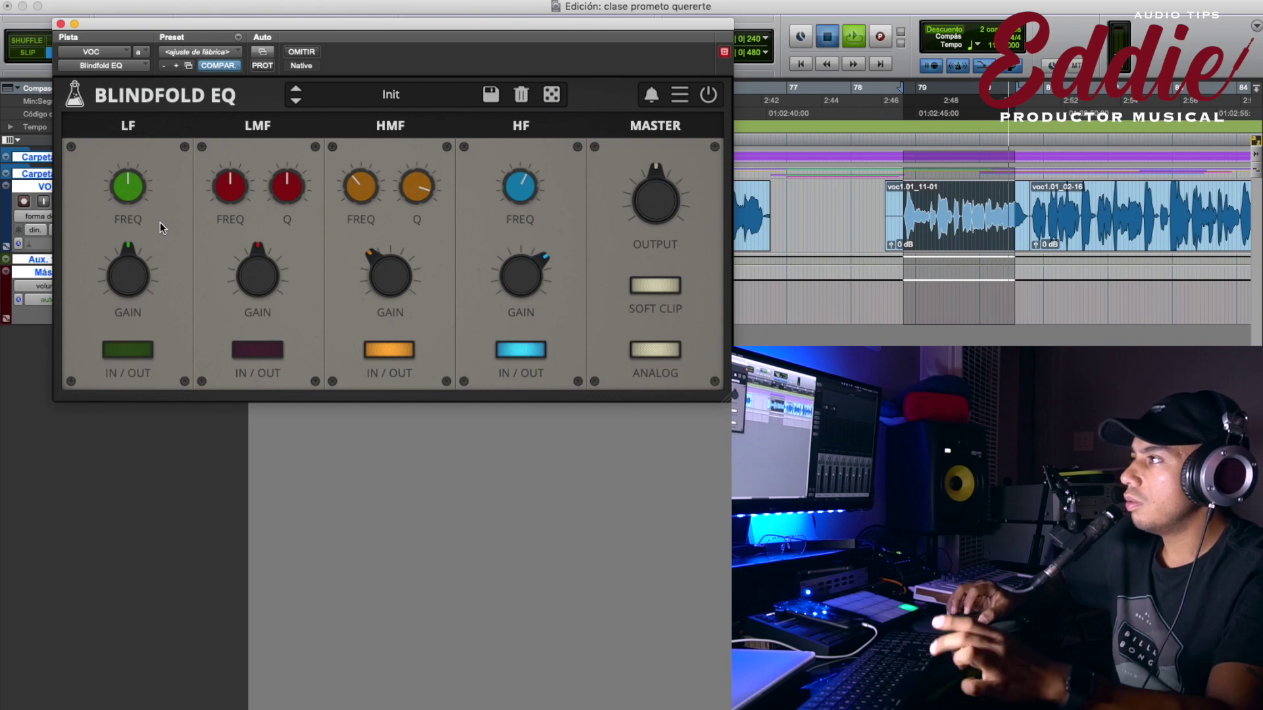
key(space)
Re-engage the LF band during playback, boosting then cutting its gain and raising its frequency.
click(134, 348)
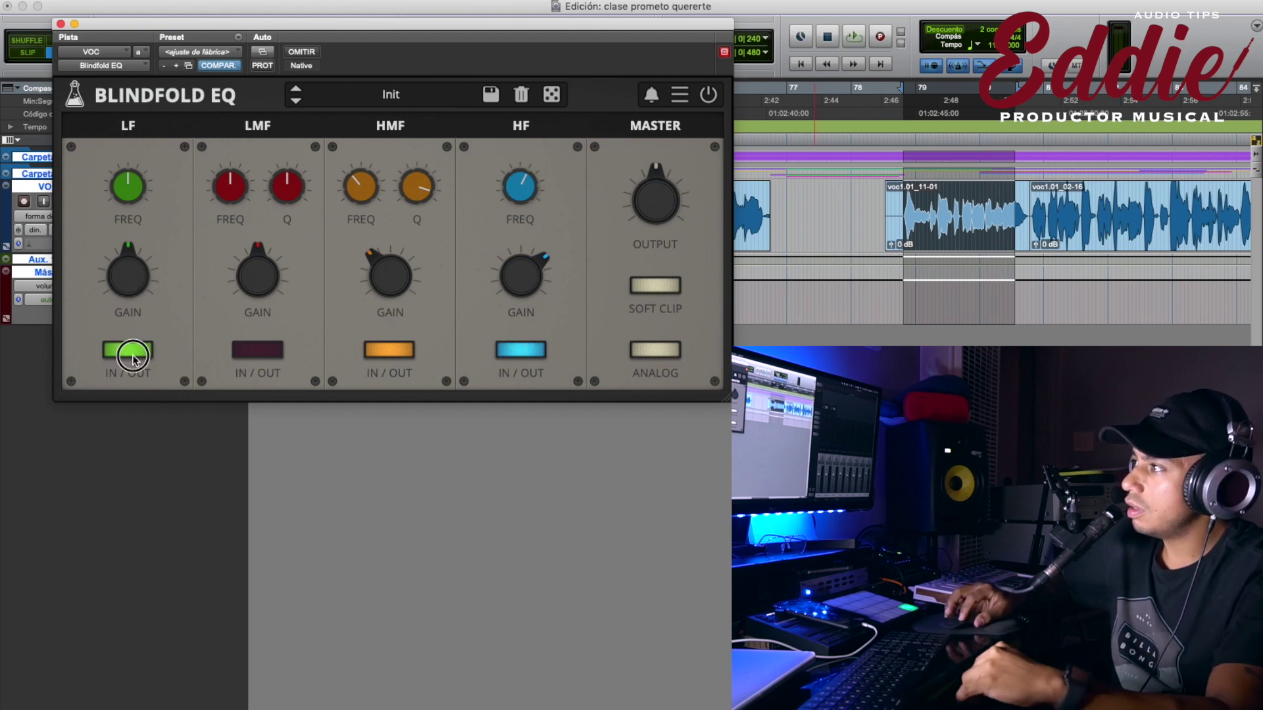
key(space)
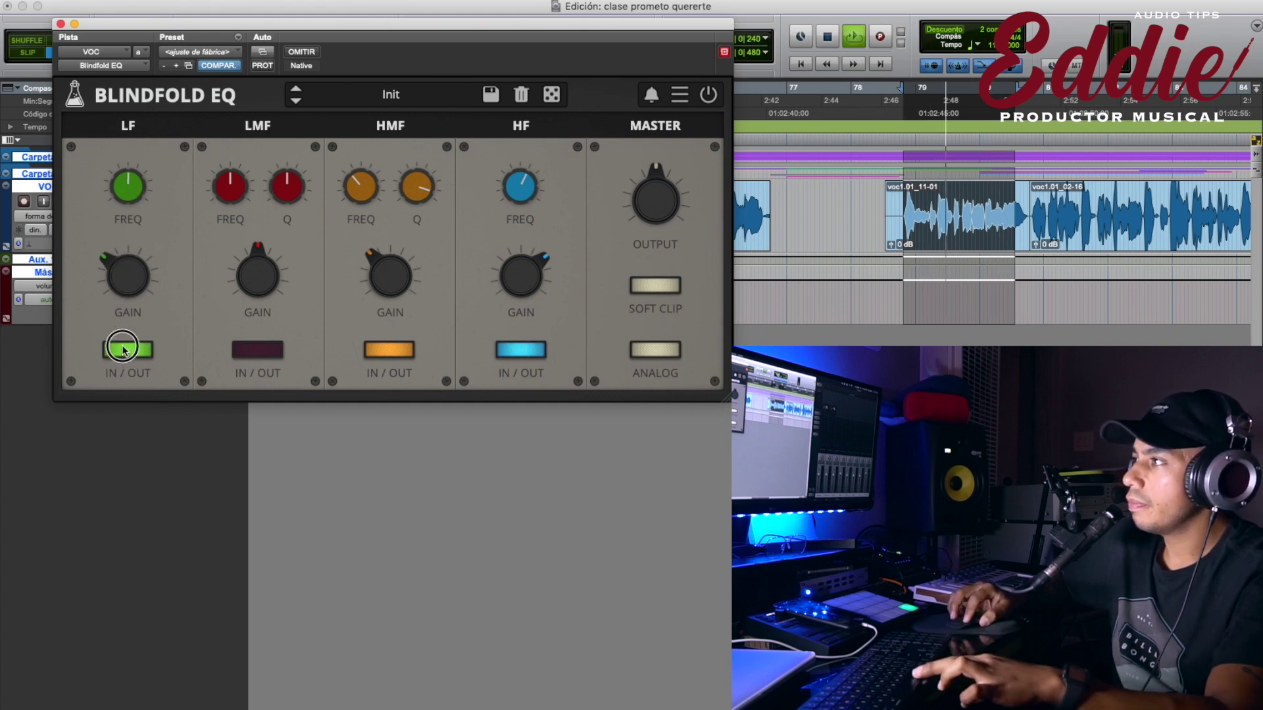
drag(124, 244, 131, 248)
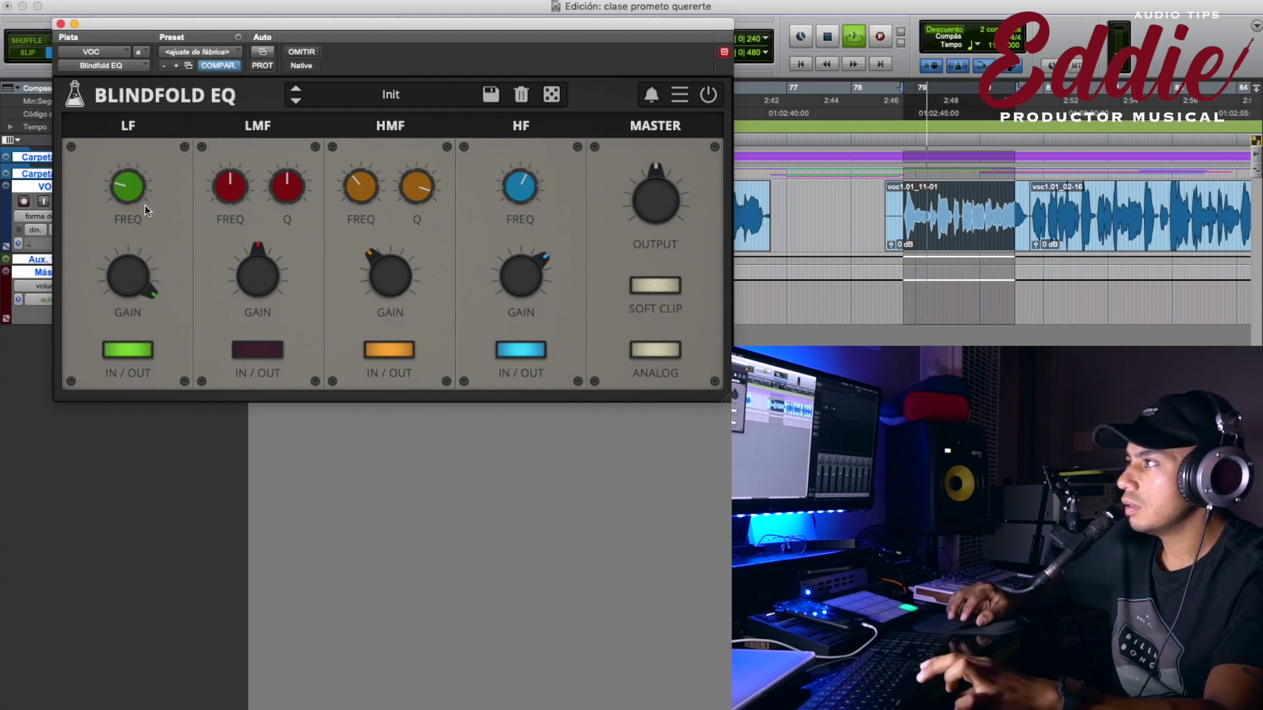
drag(140, 312, 130, 490)
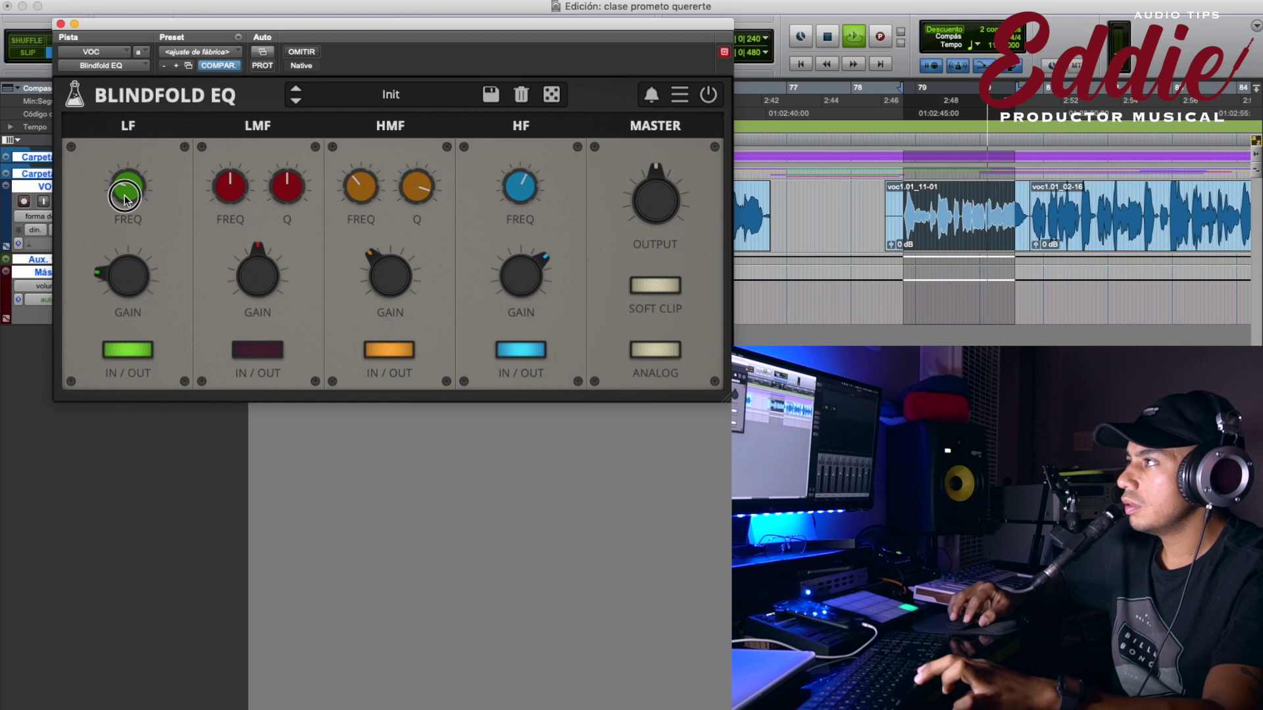
drag(127, 194, 150, 216)
key(space)
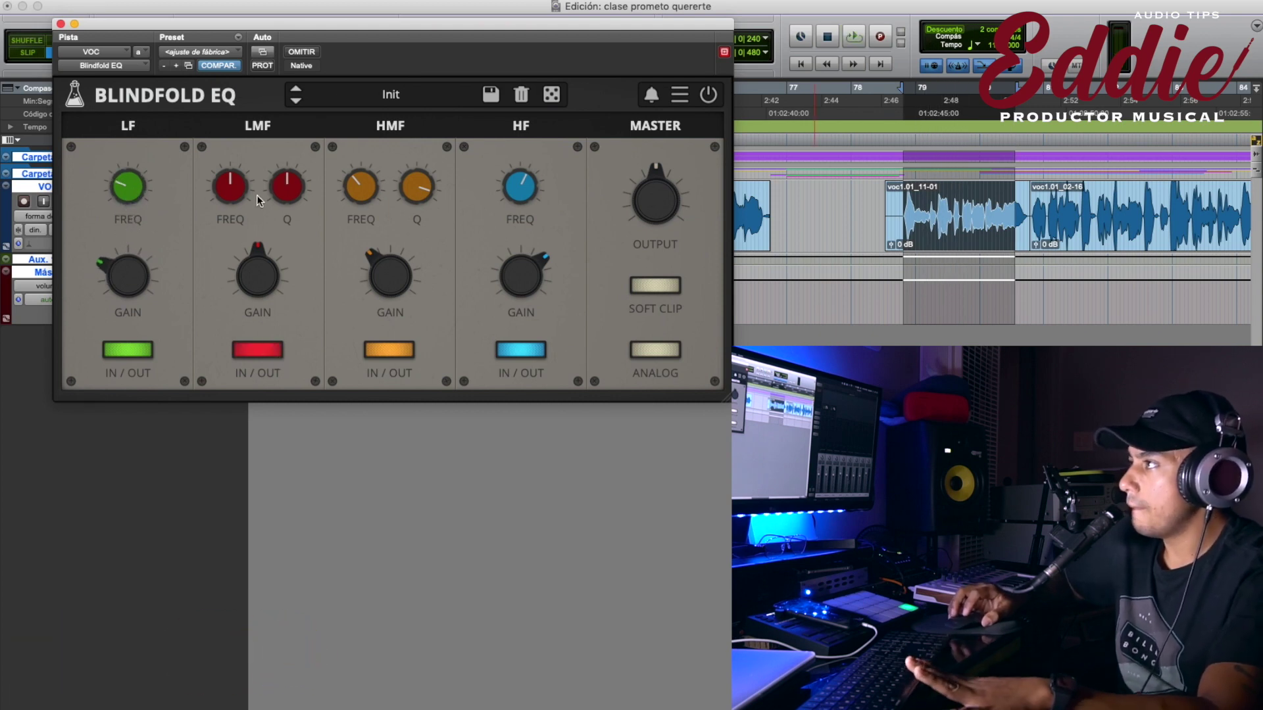
Boost the LMF gain and adjust its Q while the vocal plays, then fine-tune the gain.
key(space)
drag(254, 274, 243, 302)
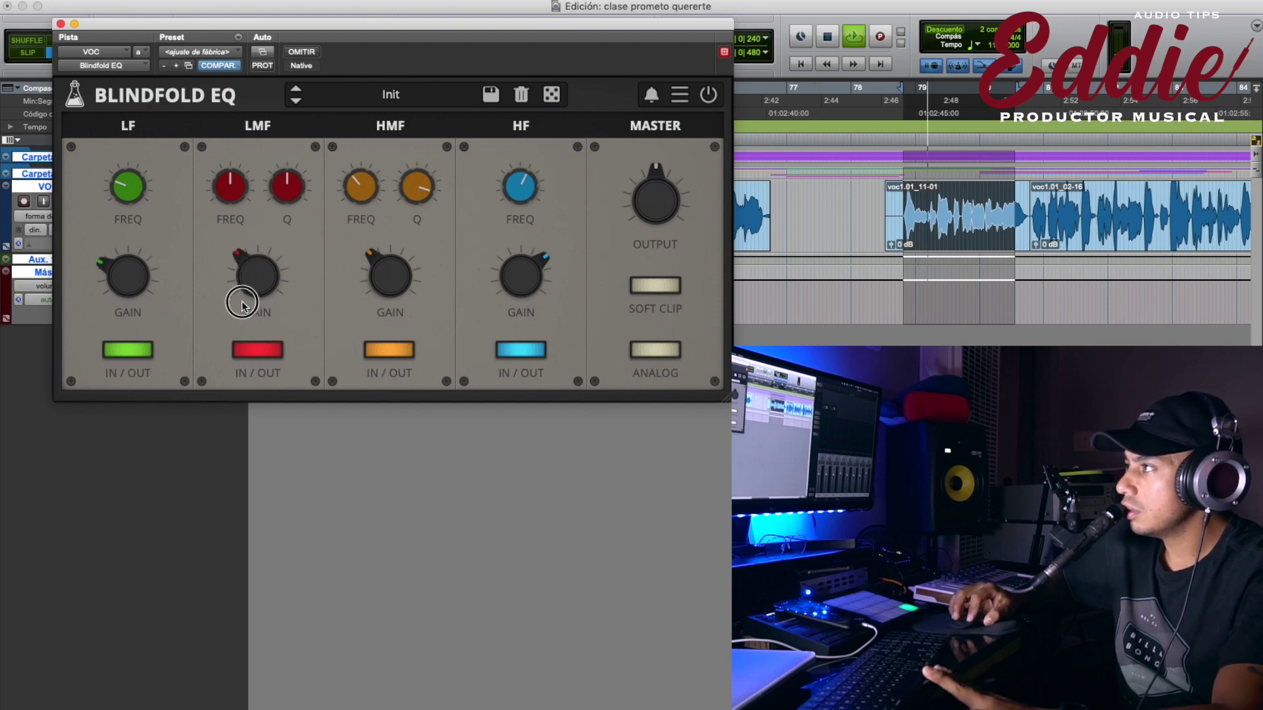
drag(282, 165, 296, 97)
key(space)
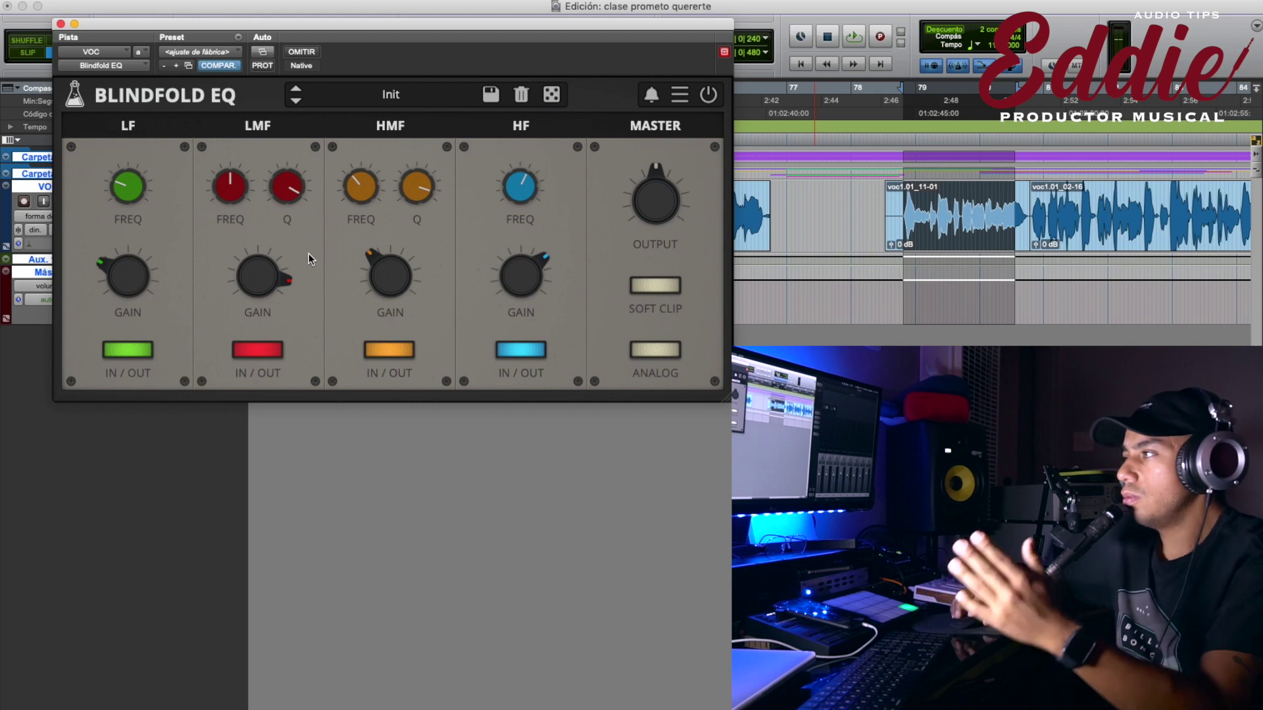
drag(272, 283, 259, 245)
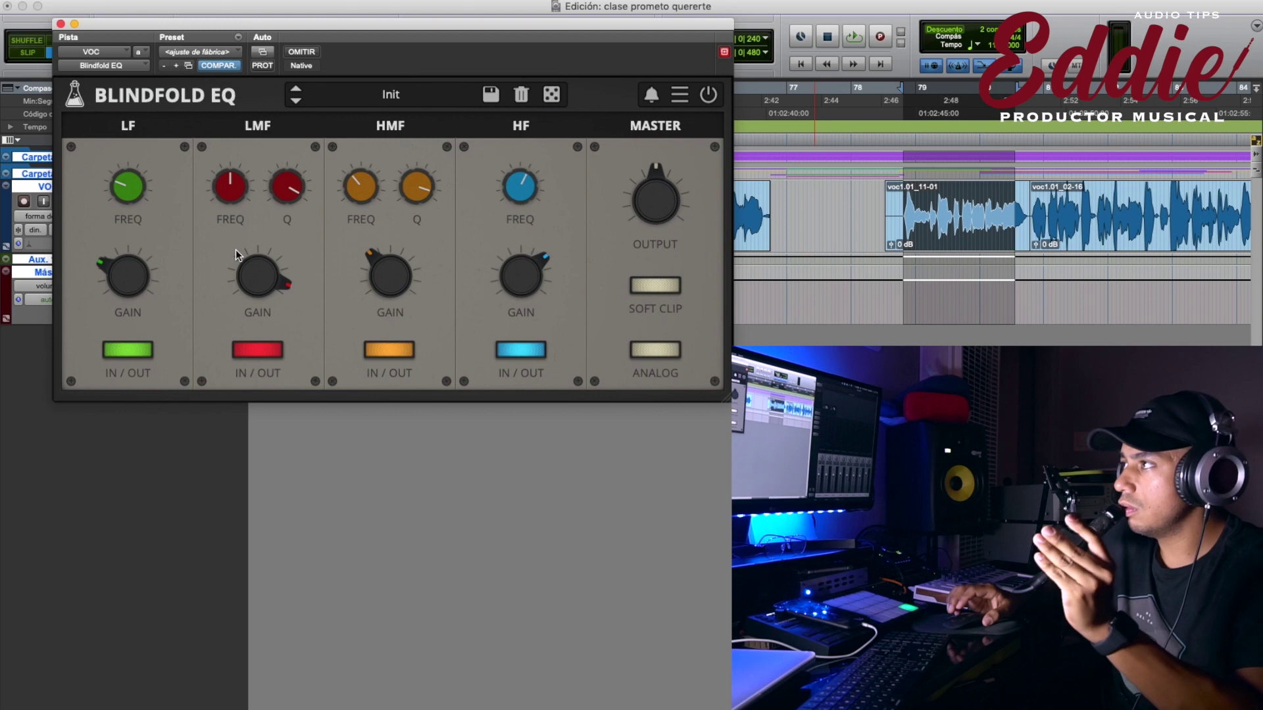
During playback, lower the LMF frequency and raise the low-mid gain and Q further.
key(space)
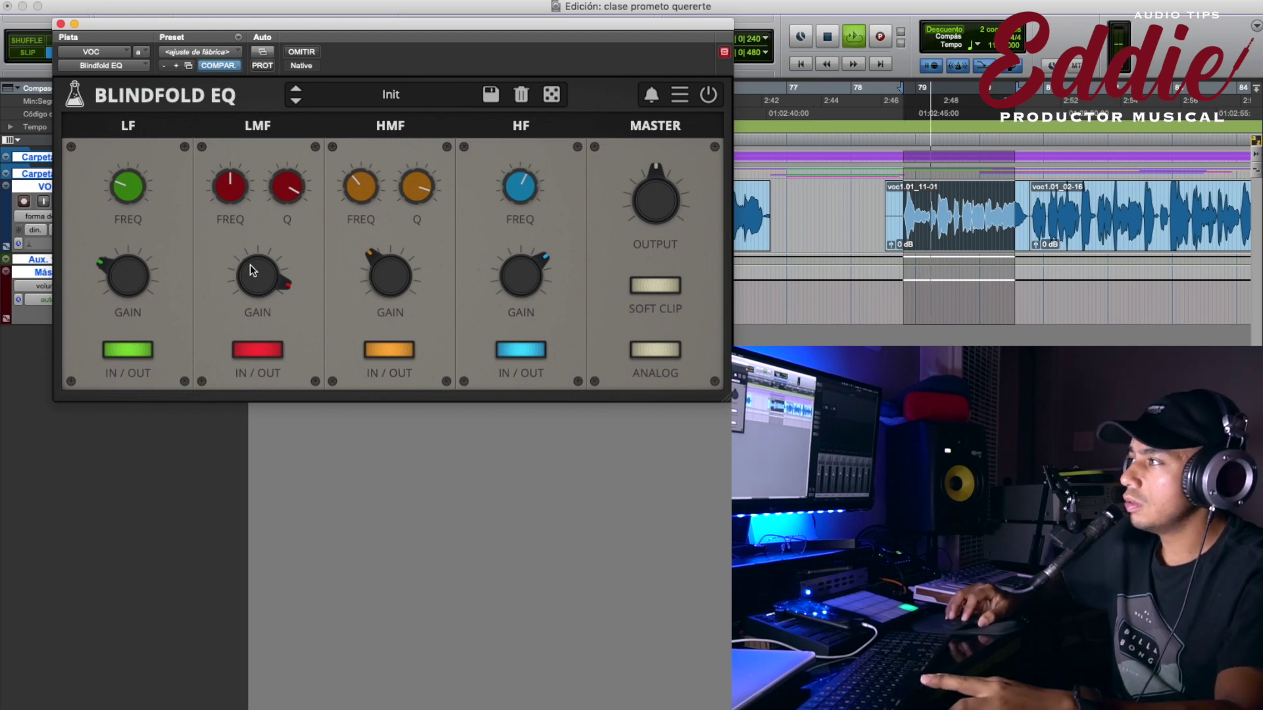
drag(231, 214, 231, 217)
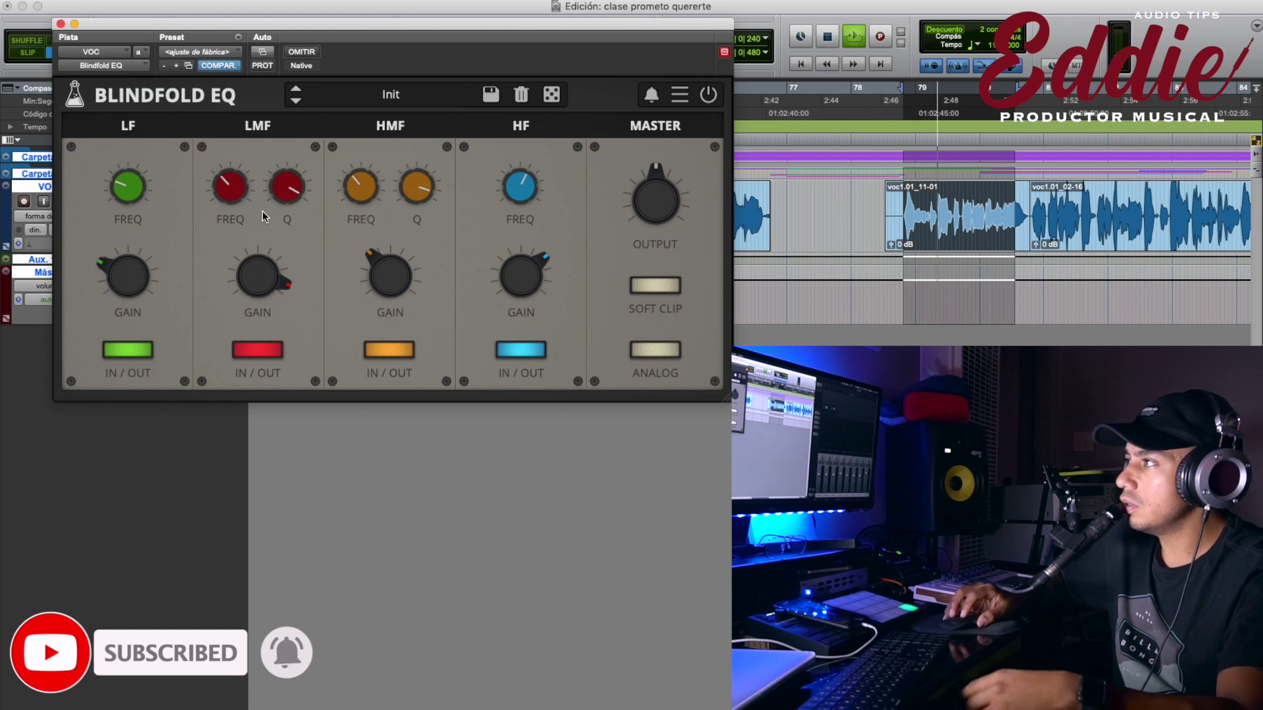
drag(268, 274, 257, 365)
drag(277, 188, 263, 257)
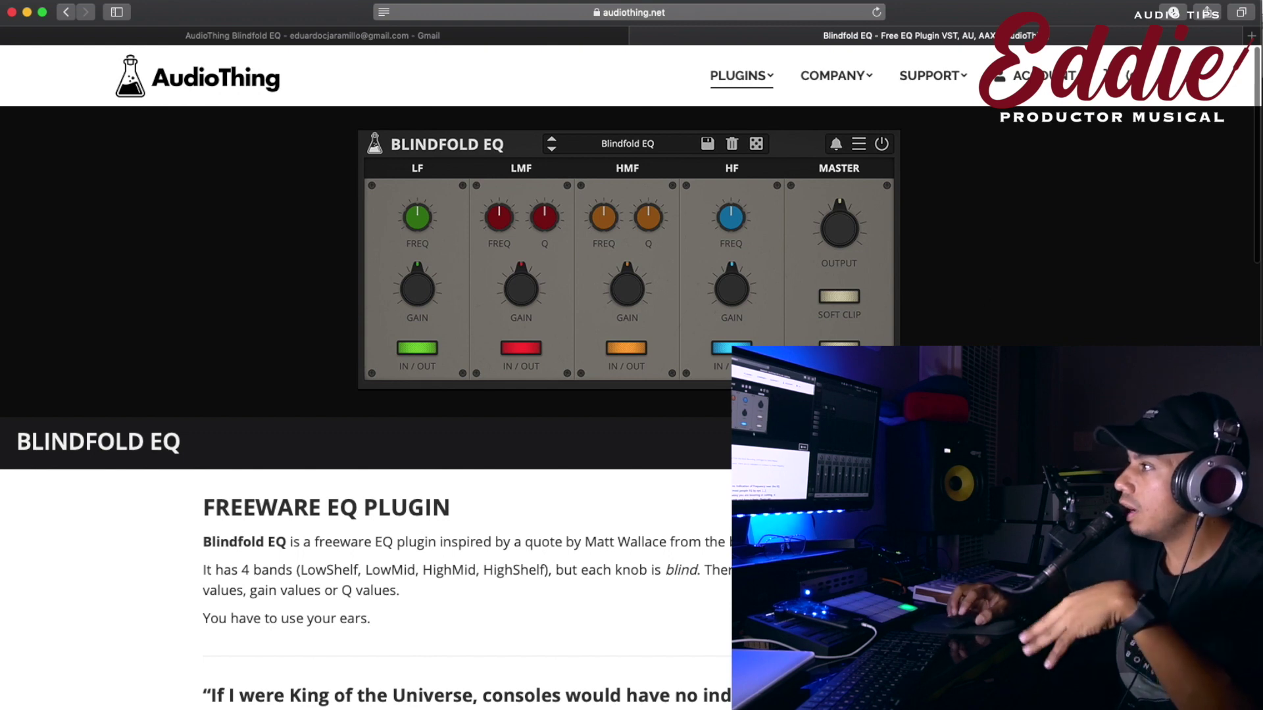
Read the Blindfold EQ description, highlighting the FREEWARE EQ PLUGIN heading, band list and 'You have to use your ears.'.
scroll(284, 382, down, 5)
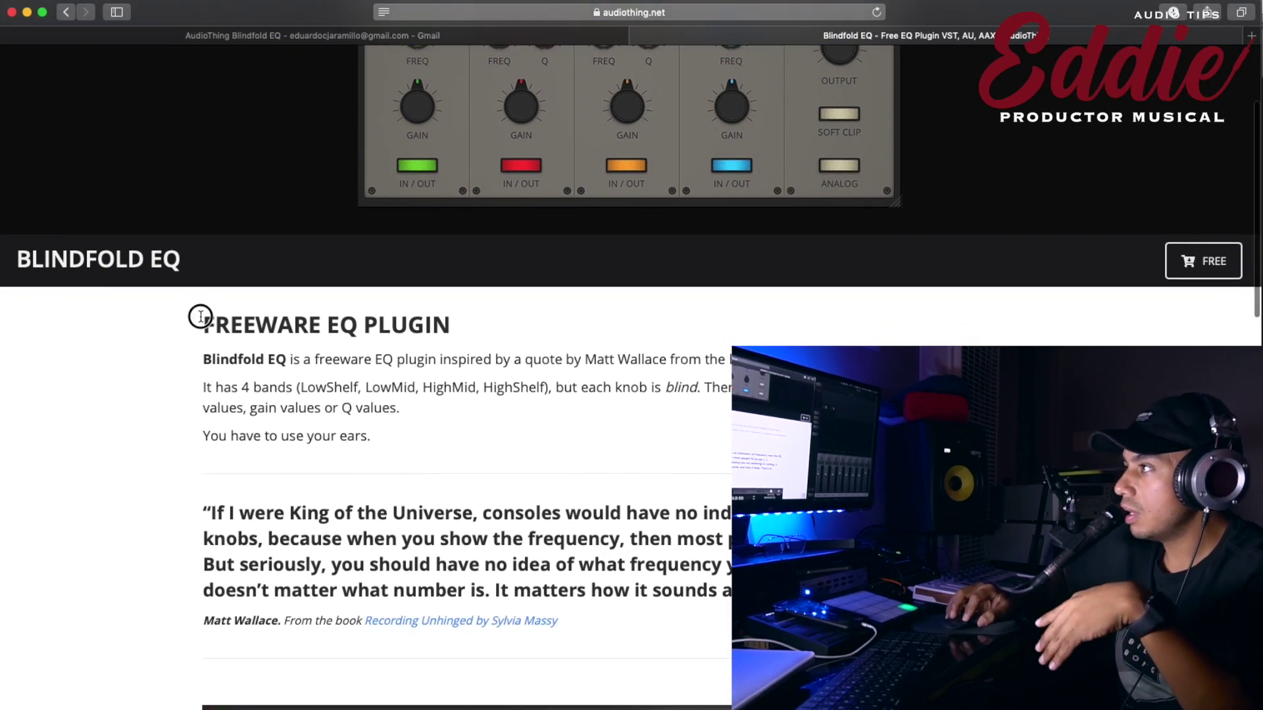
drag(200, 317, 444, 320)
click(481, 387)
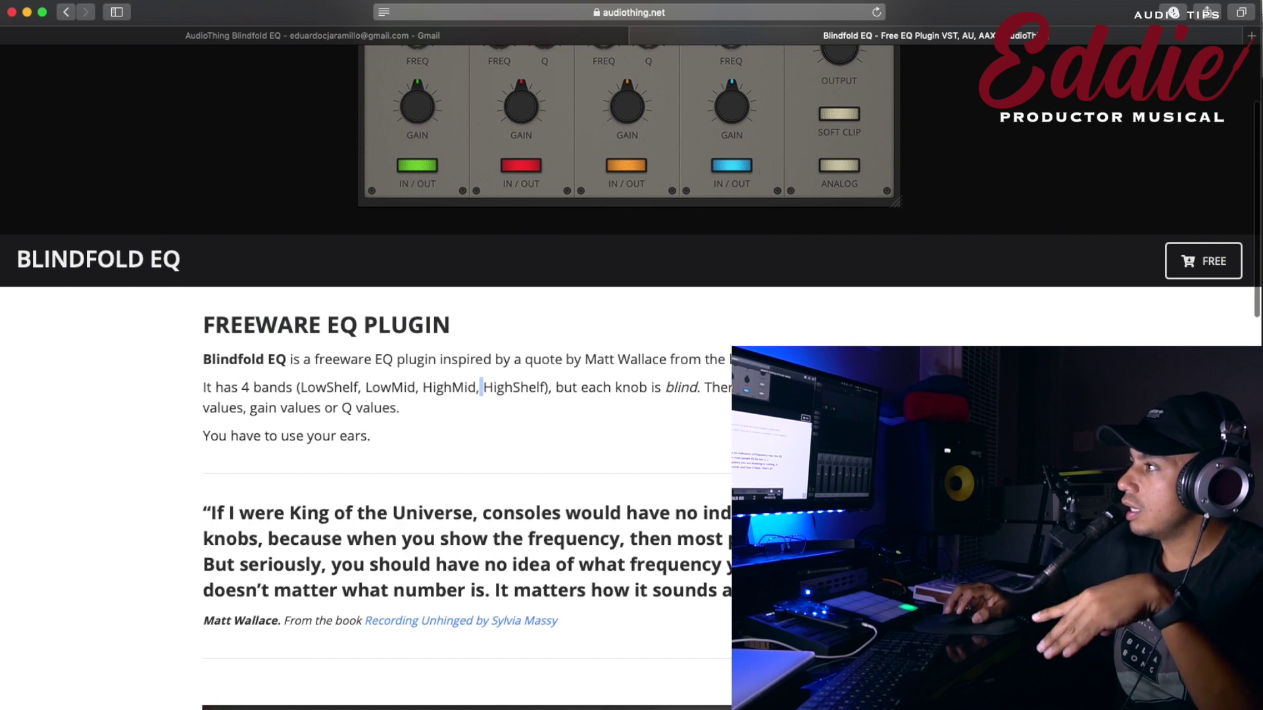
drag(301, 386, 712, 387)
click(654, 386)
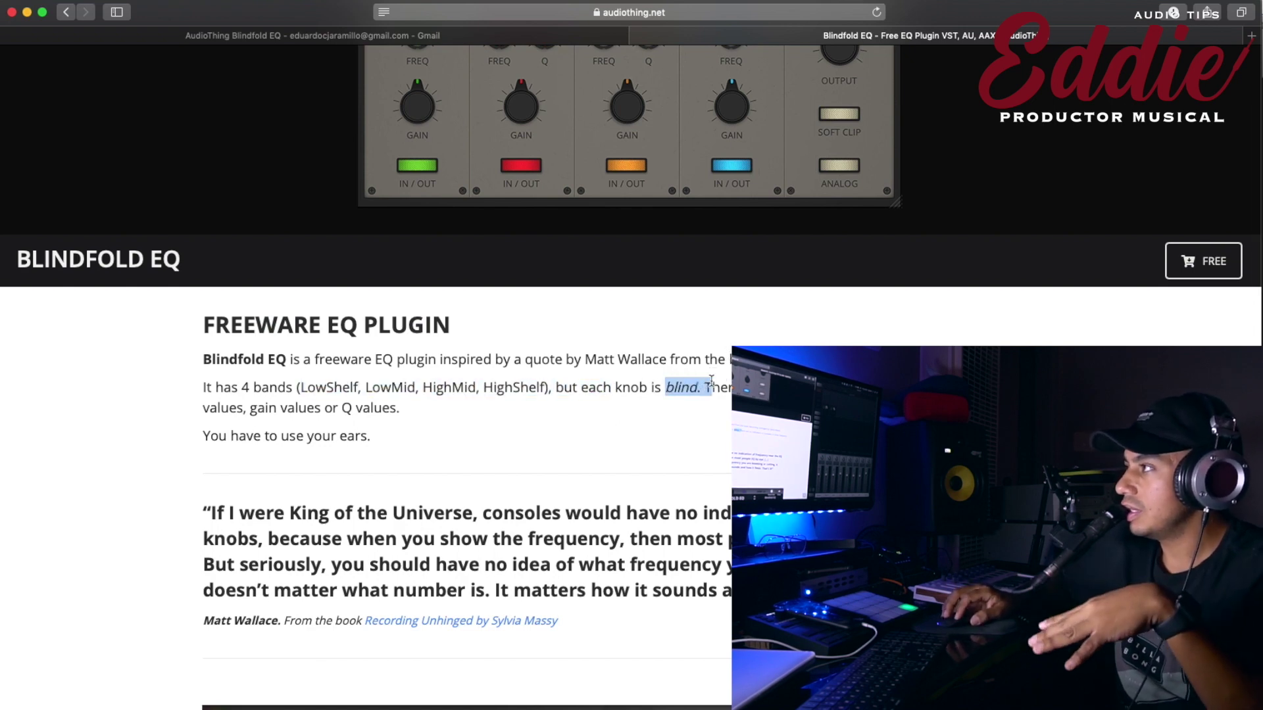
click(687, 385)
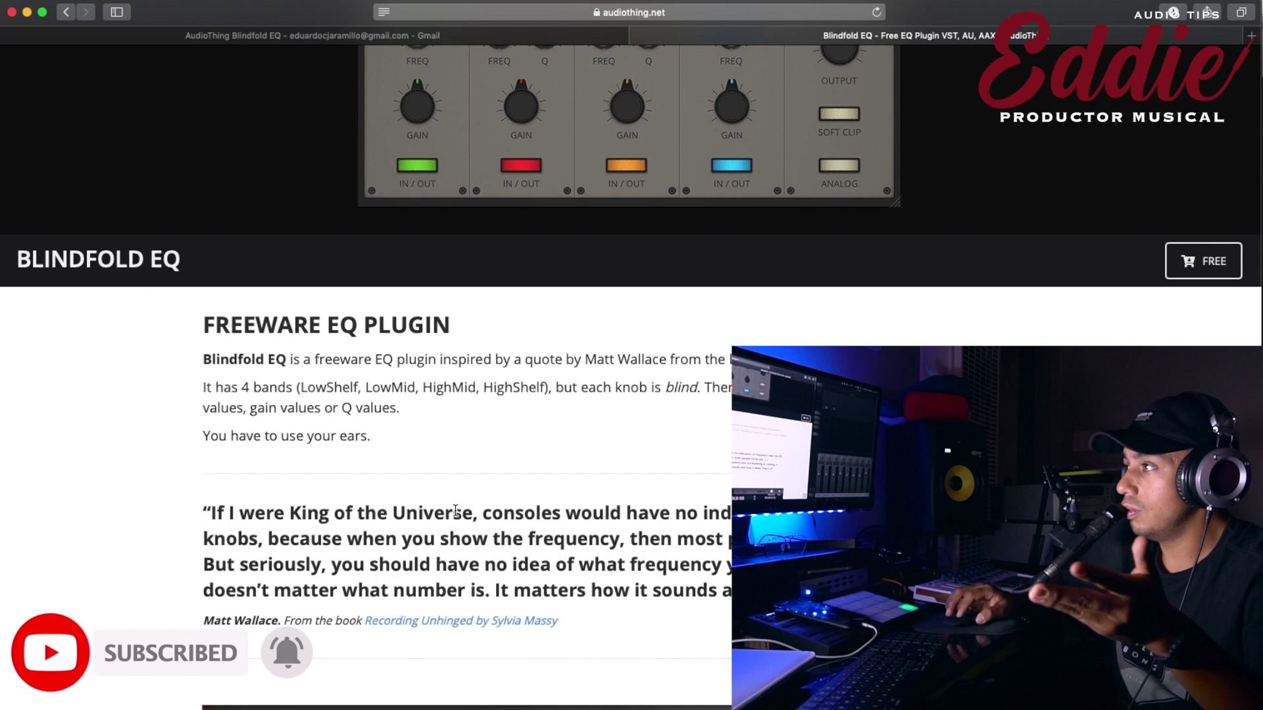
triple_click(343, 437)
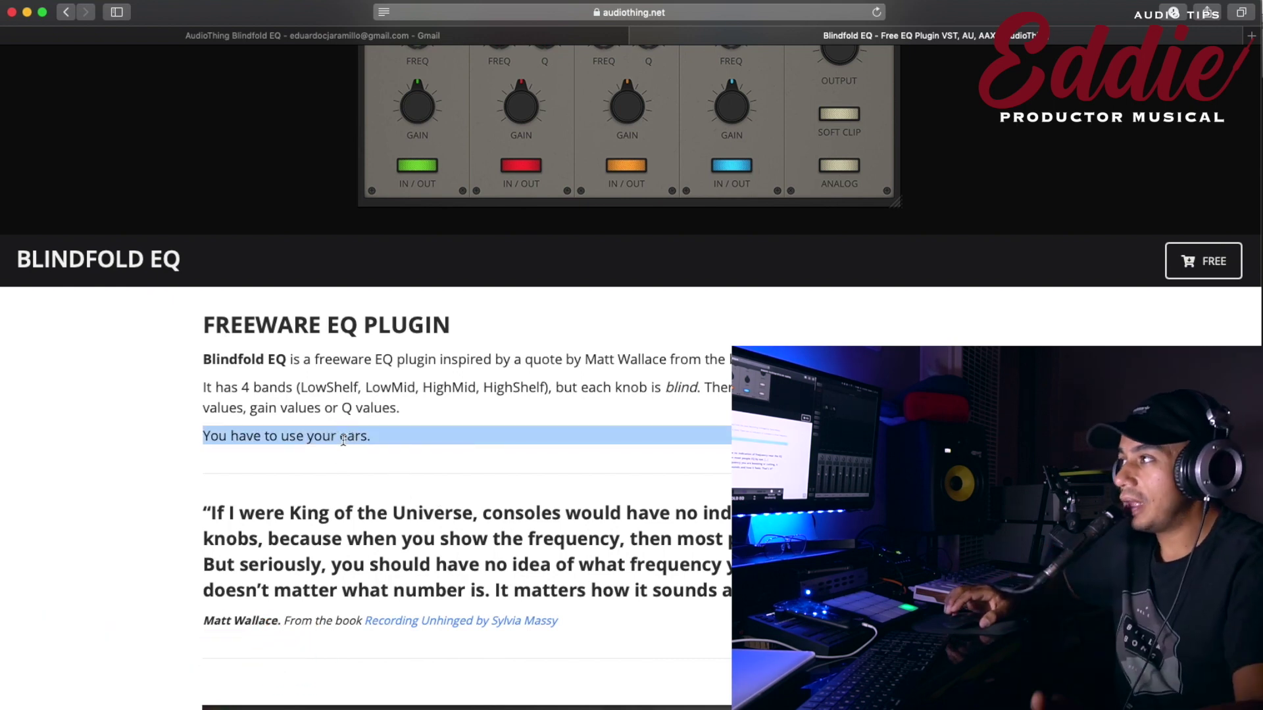
Scroll down the page until the GRAB IT FOR FREE! download form is visible.
scroll(409, 433, up, 5)
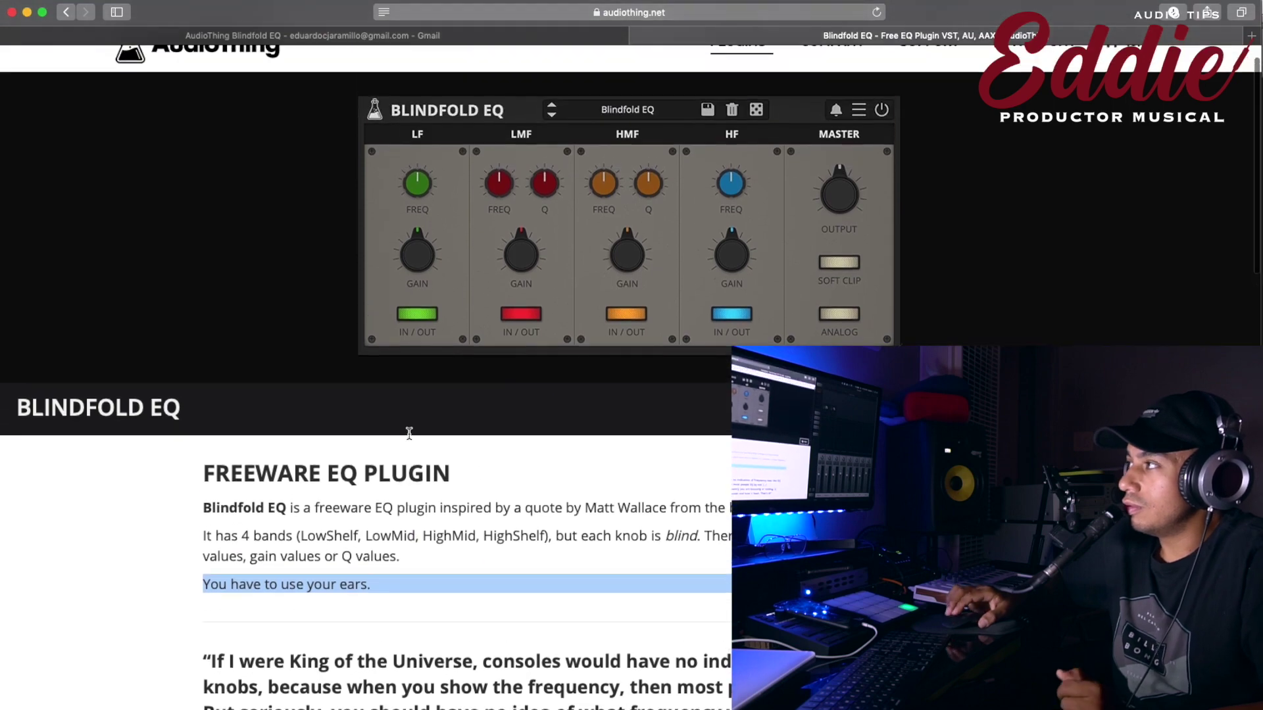
scroll(408, 433, down, 2)
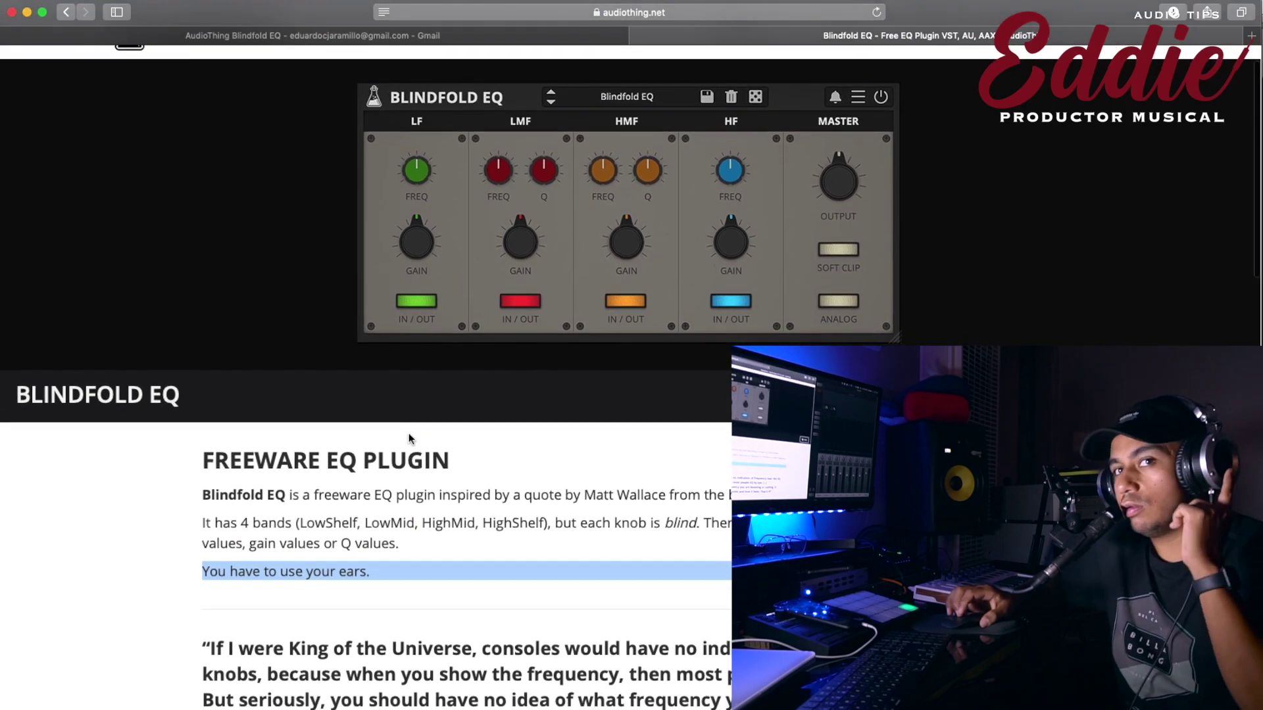
scroll(409, 433, down, 15)
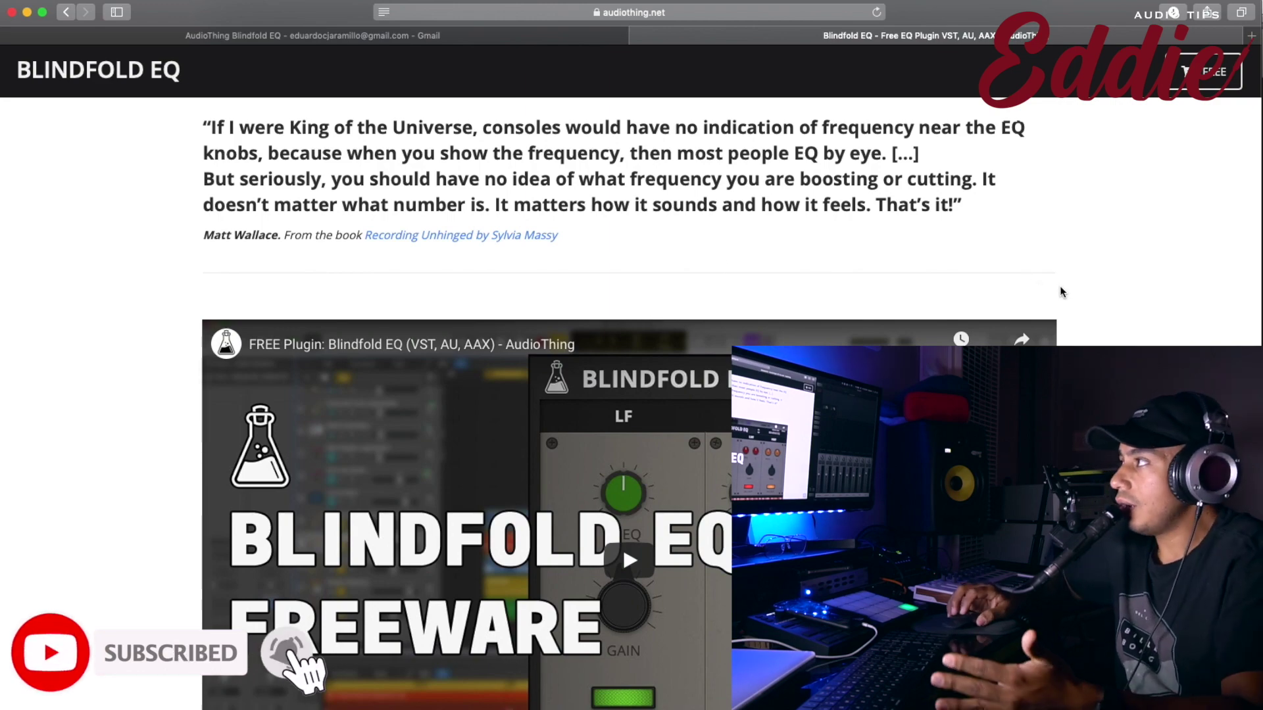
scroll(1060, 285, down, 8)
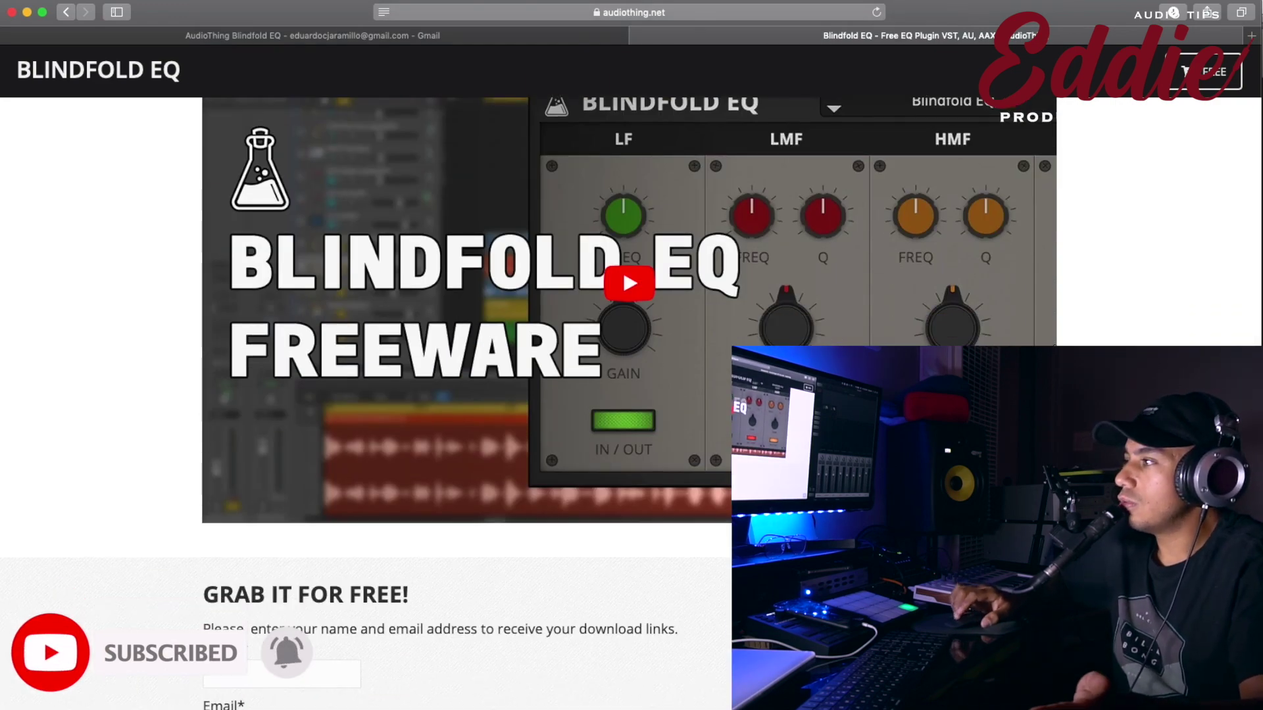
scroll(632, 349, down, 10)
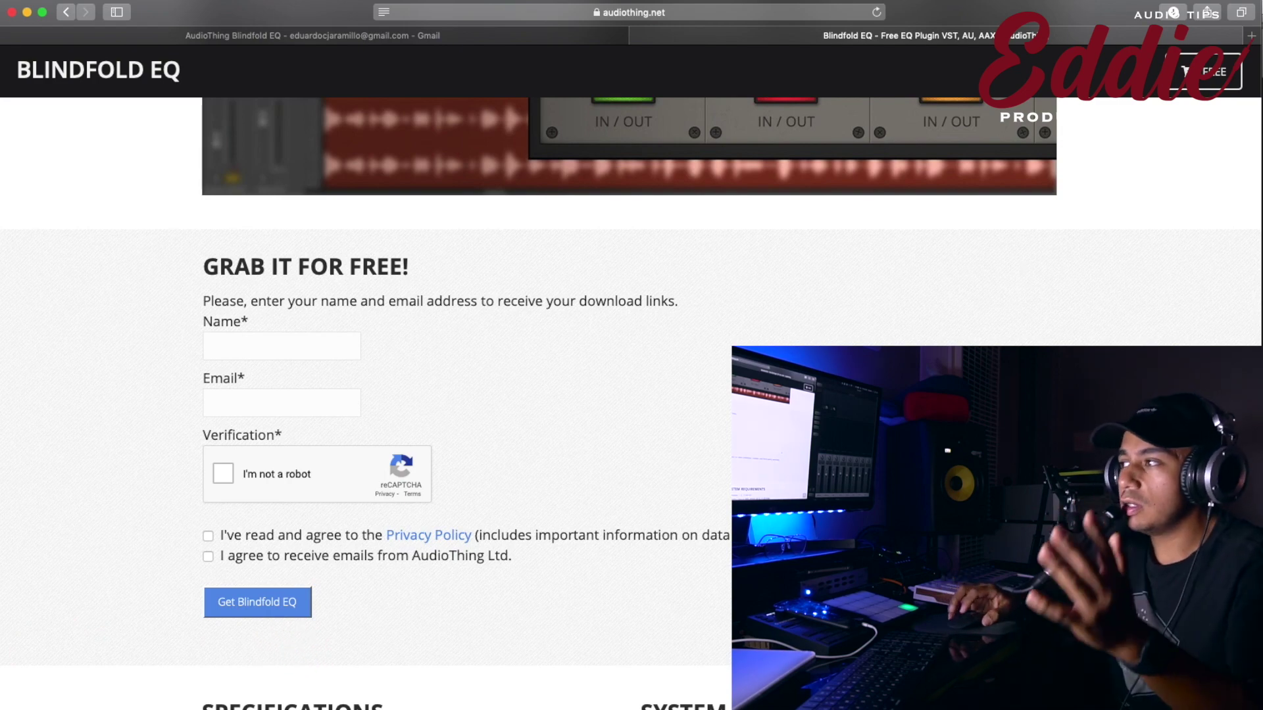
scroll(735, 315, down, 8)
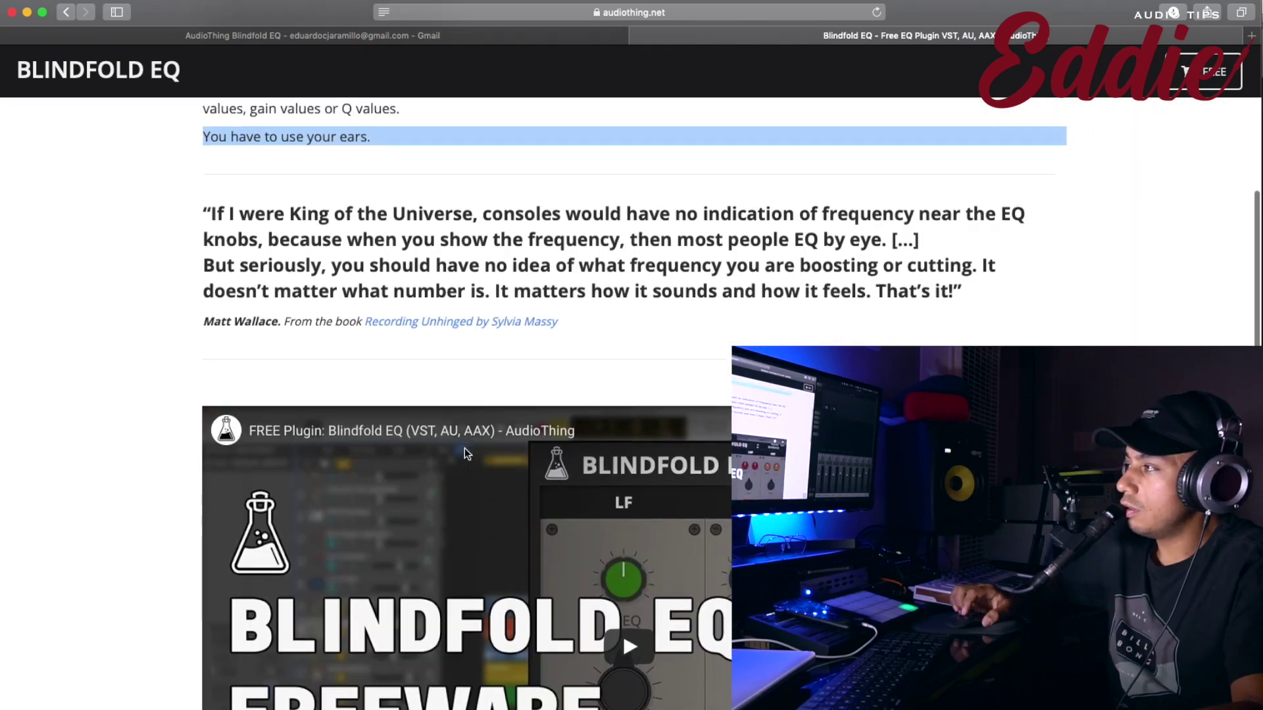
scroll(466, 451, down, 15)
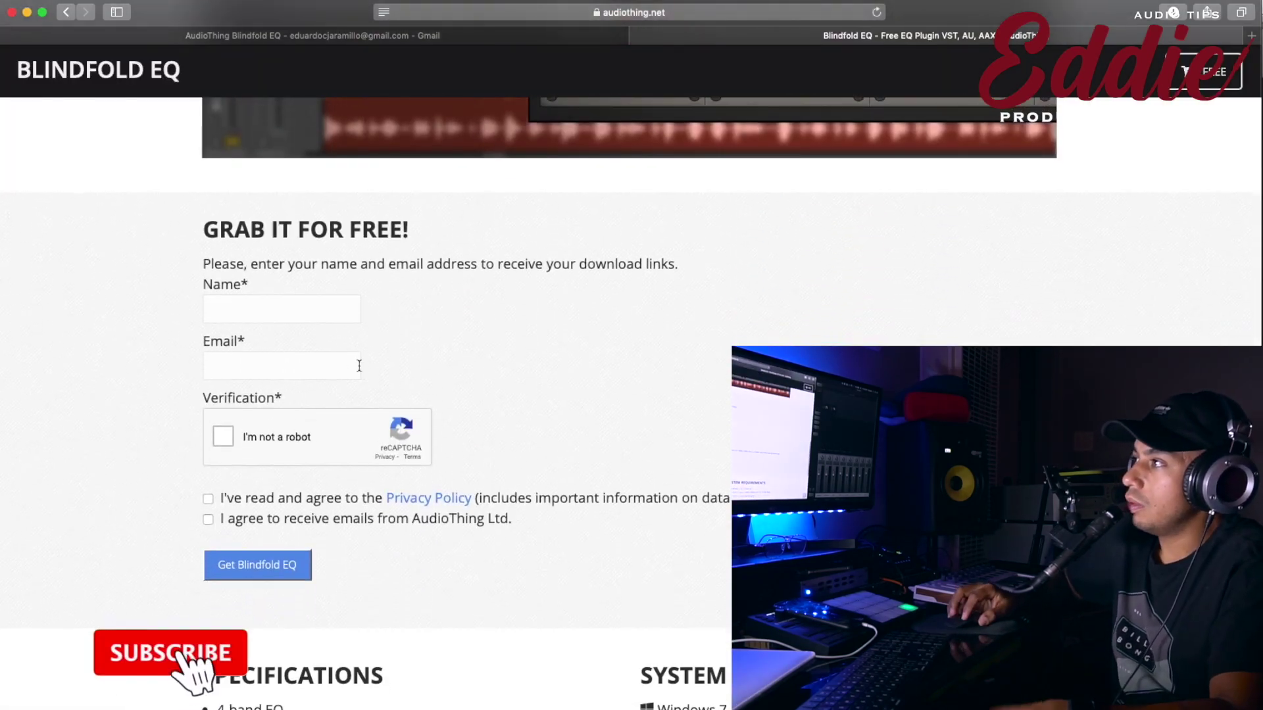
Fill in the Name field and enter the user's e-mail address in the Email field.
click(281, 306)
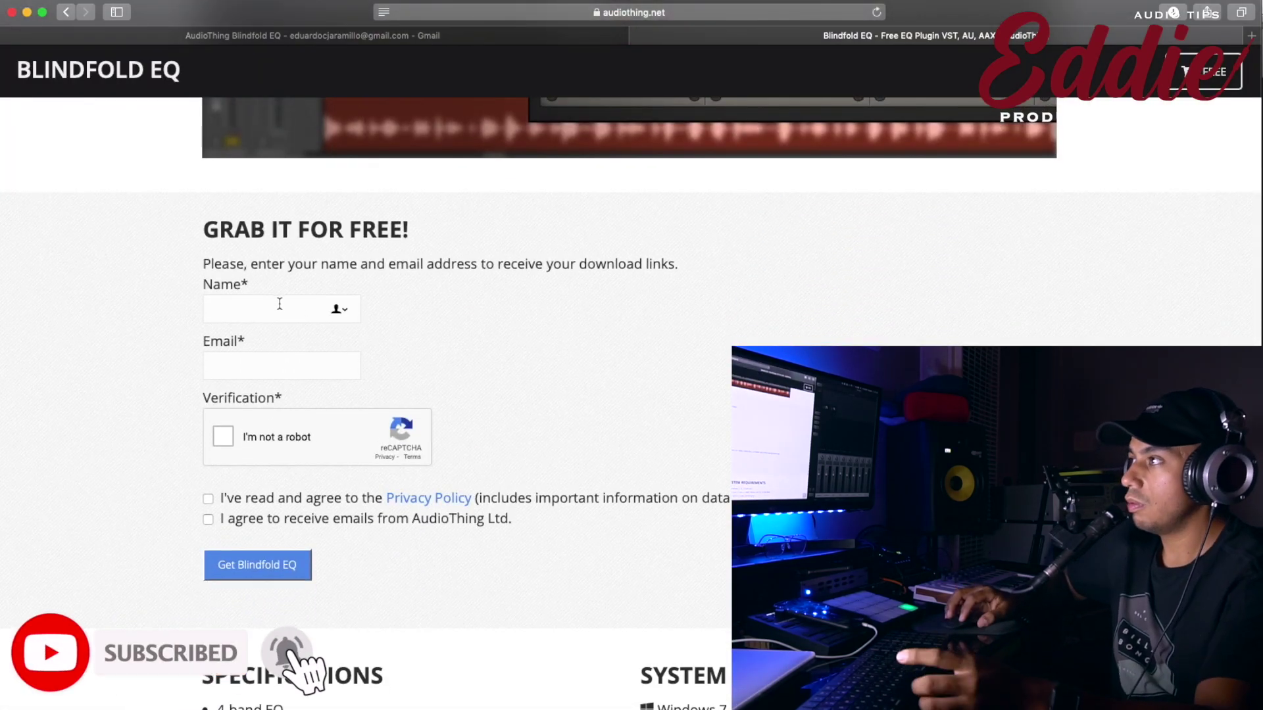
click(247, 356)
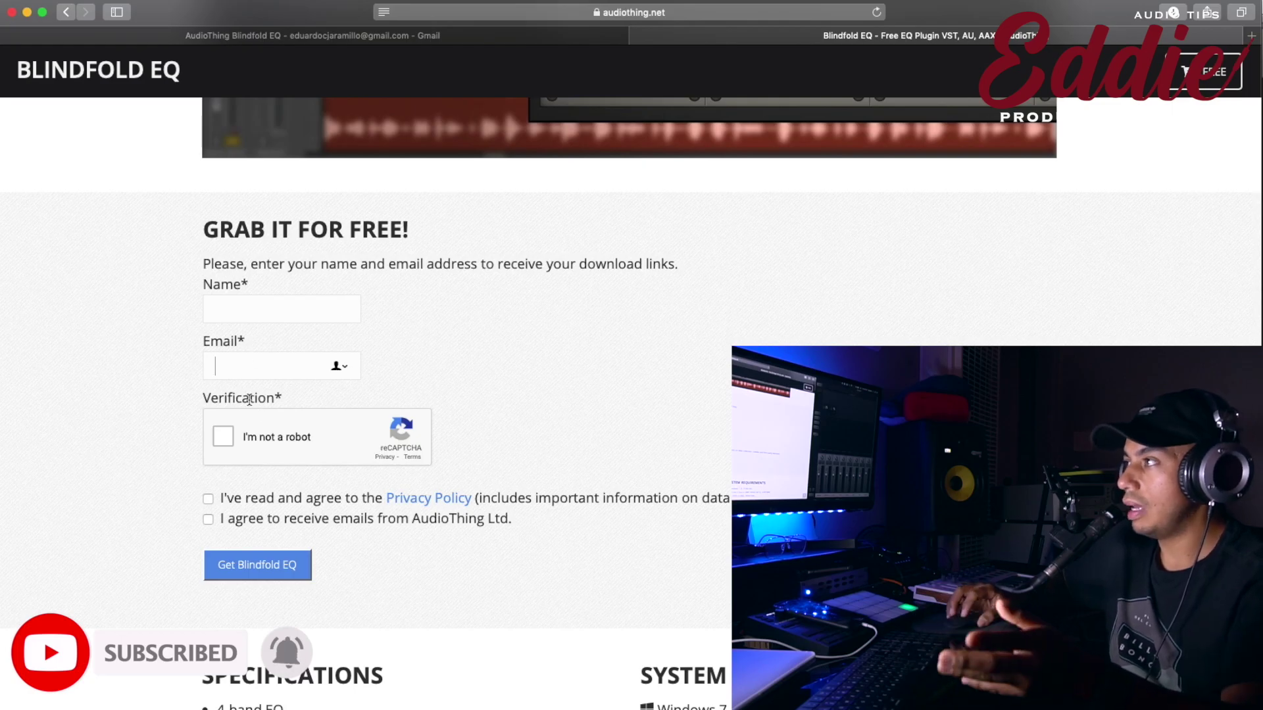
key(shift+Tab)
Pass the I'm not a robot check by selecting the crosswalk images and submitting the challenge.
click(229, 437)
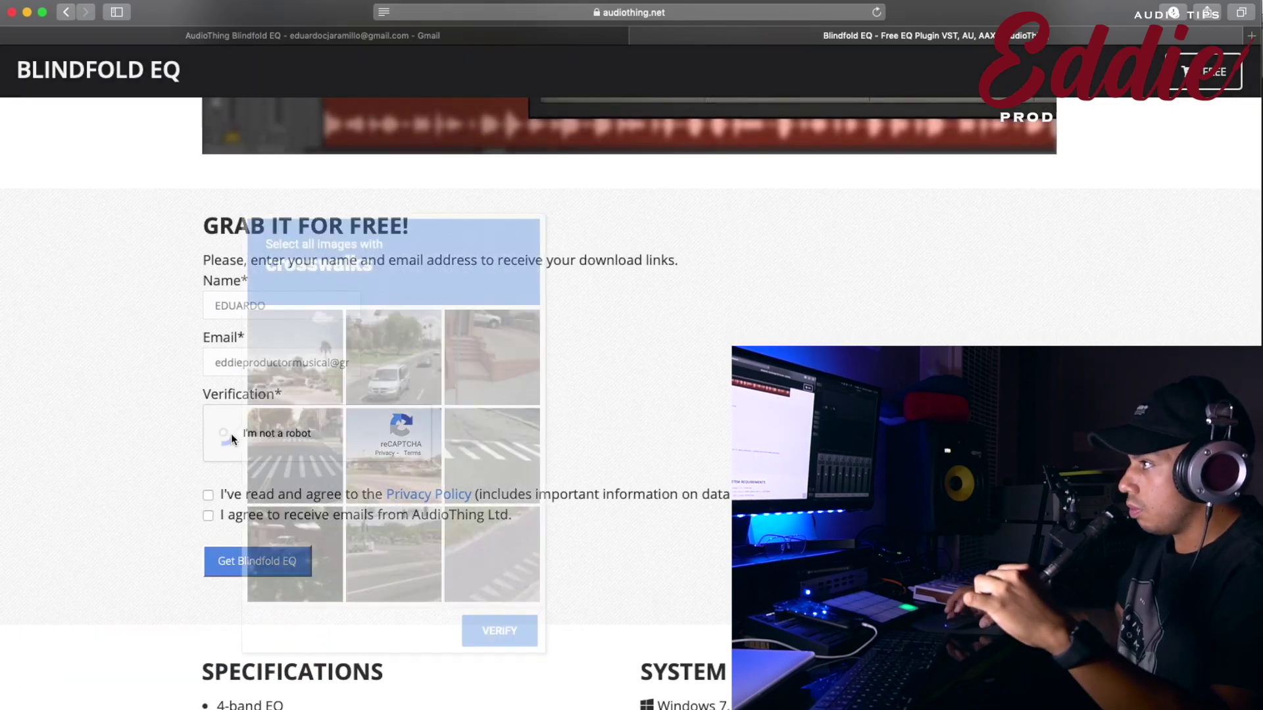
click(309, 460)
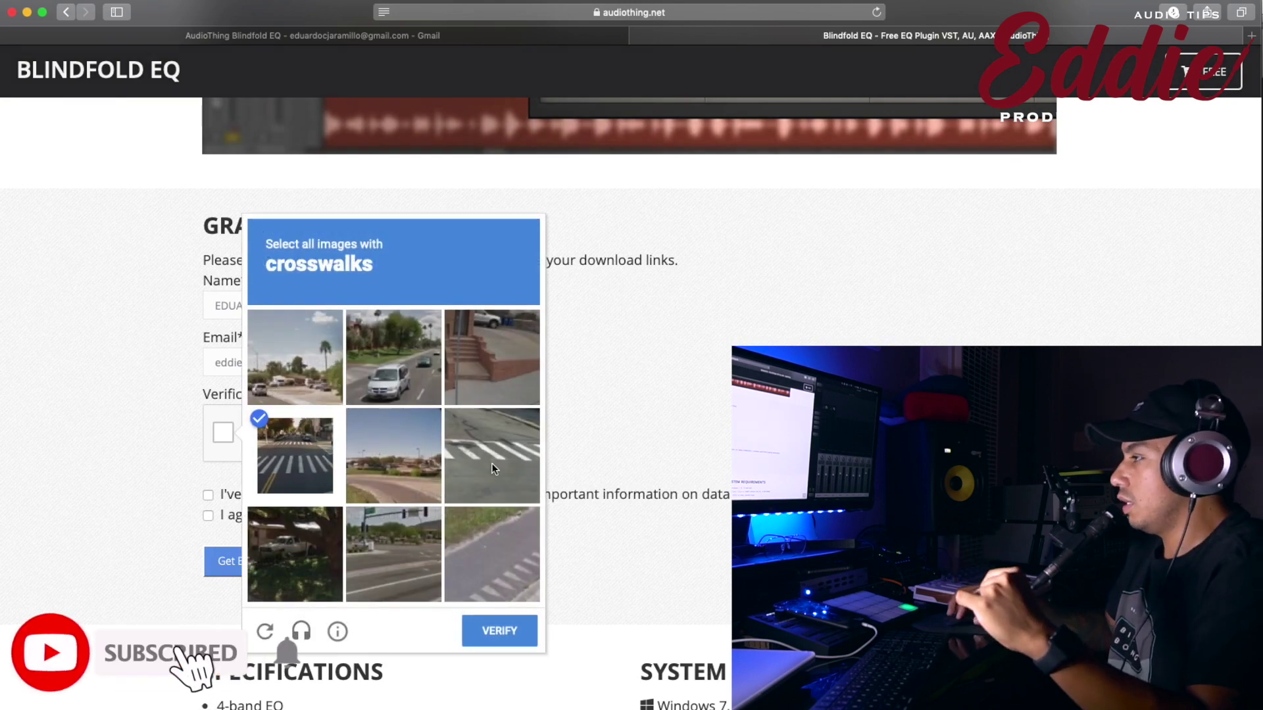
click(491, 460)
click(501, 564)
click(500, 631)
Agree to the Privacy Policy and submit the form with Get Blindfold EQ.
click(209, 495)
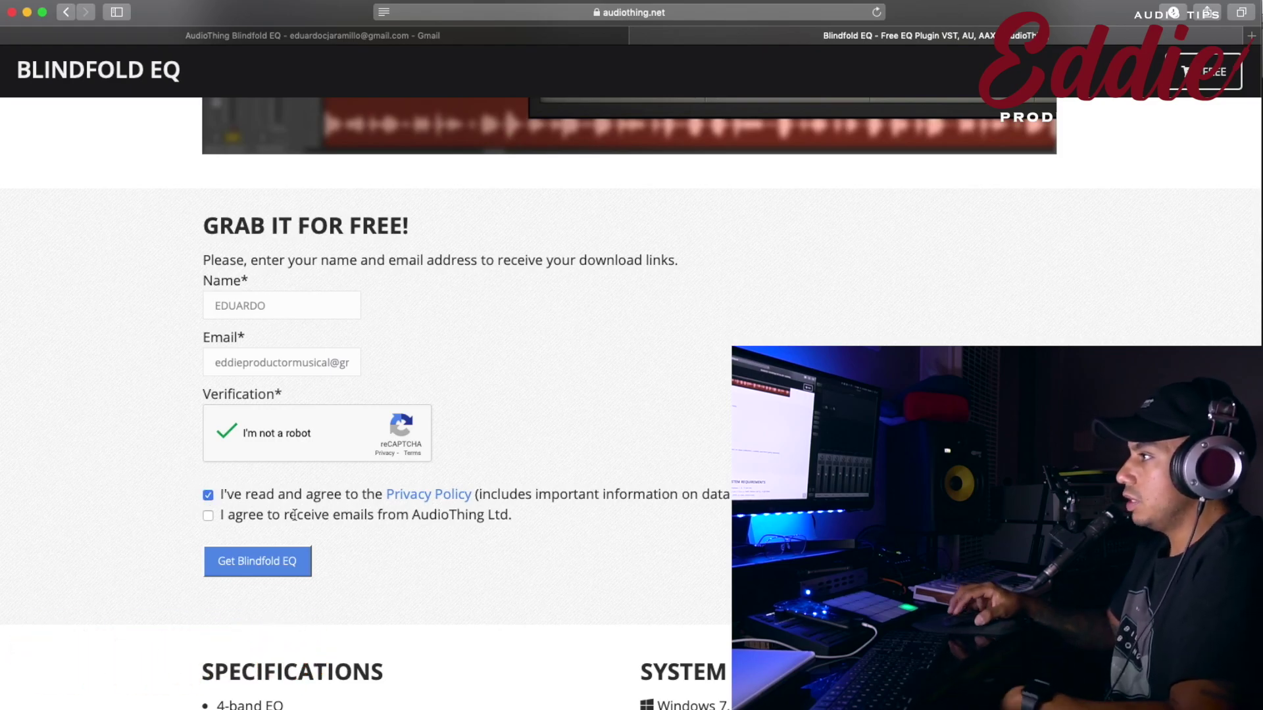
scroll(203, 515, down, 1)
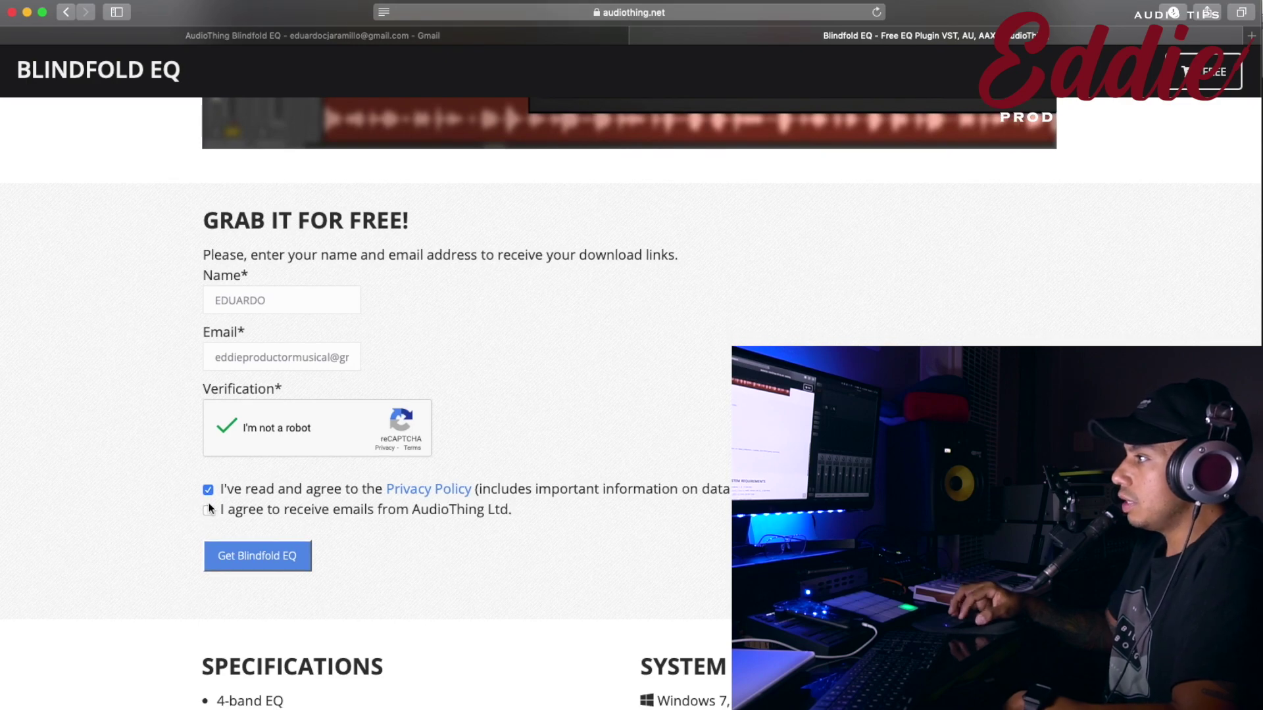
scroll(208, 502, up, 3)
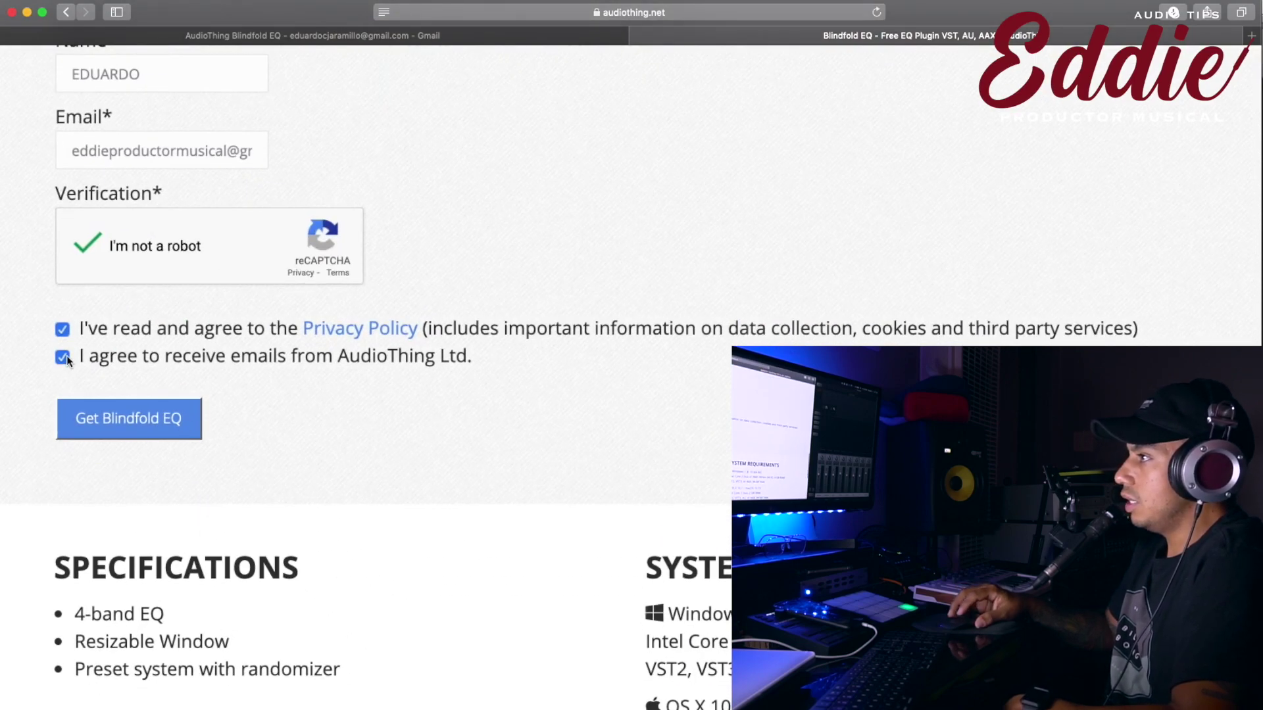
scroll(337, 362, down, 3)
click(275, 365)
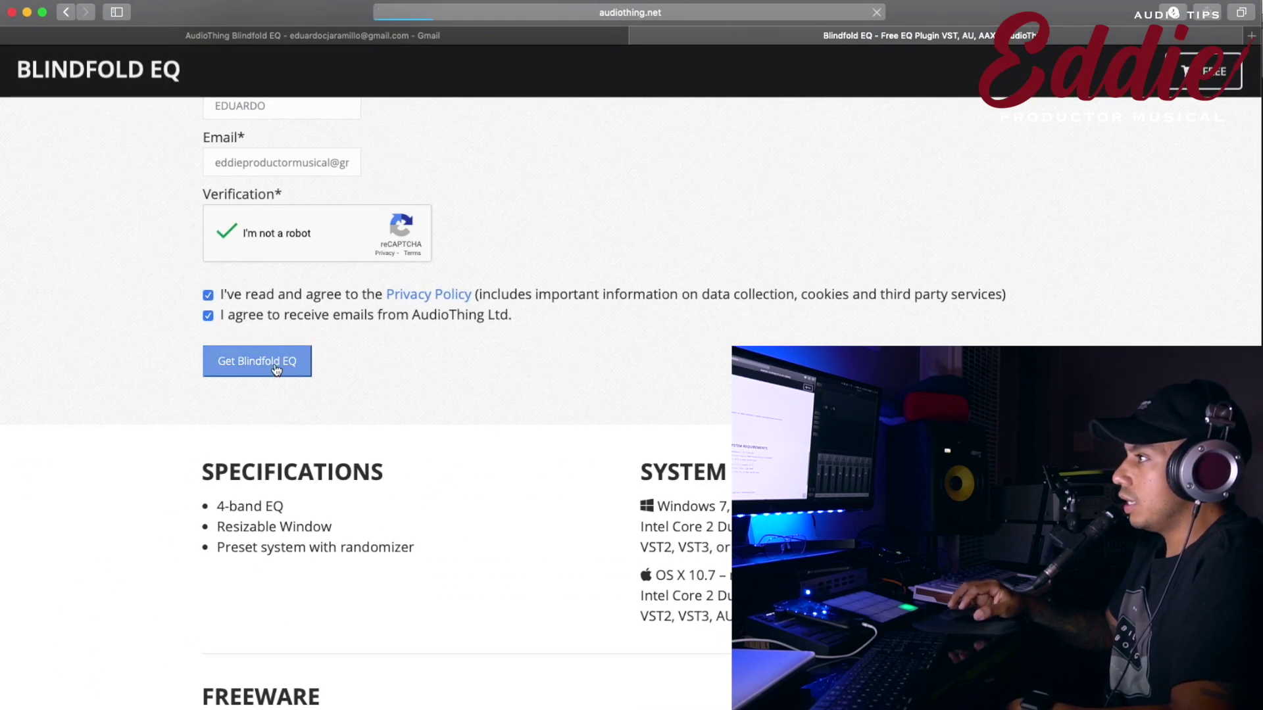
Scroll to the Success box and select the paragraph confirming download links were emailed.
scroll(467, 392, up, 5)
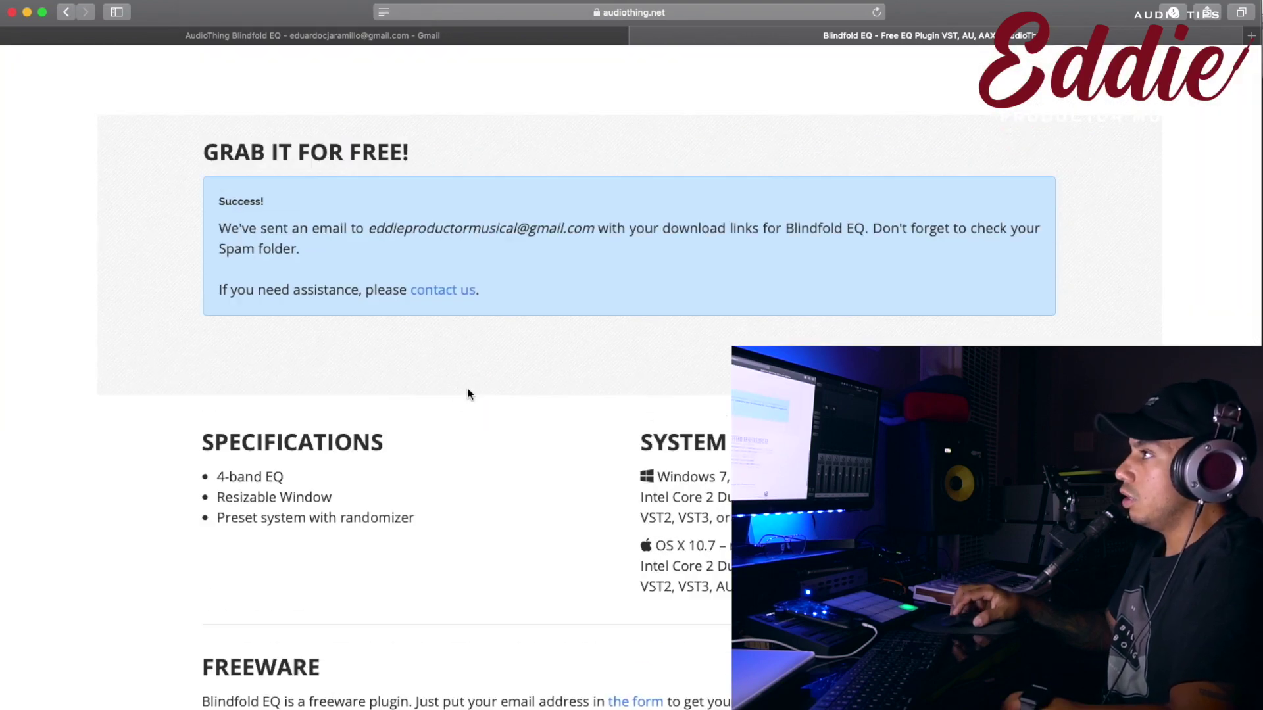
scroll(381, 282, up, 2)
scroll(645, 427, down, 3)
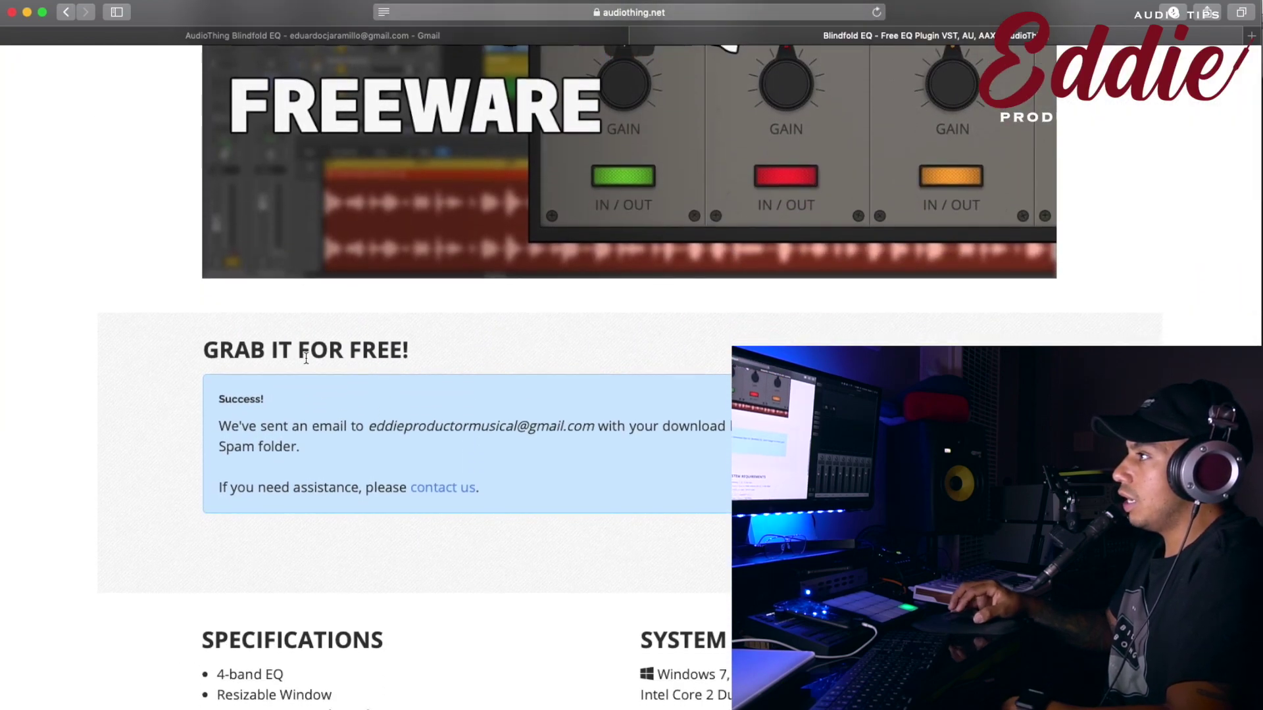
drag(226, 402, 399, 426)
triple_click(398, 425)
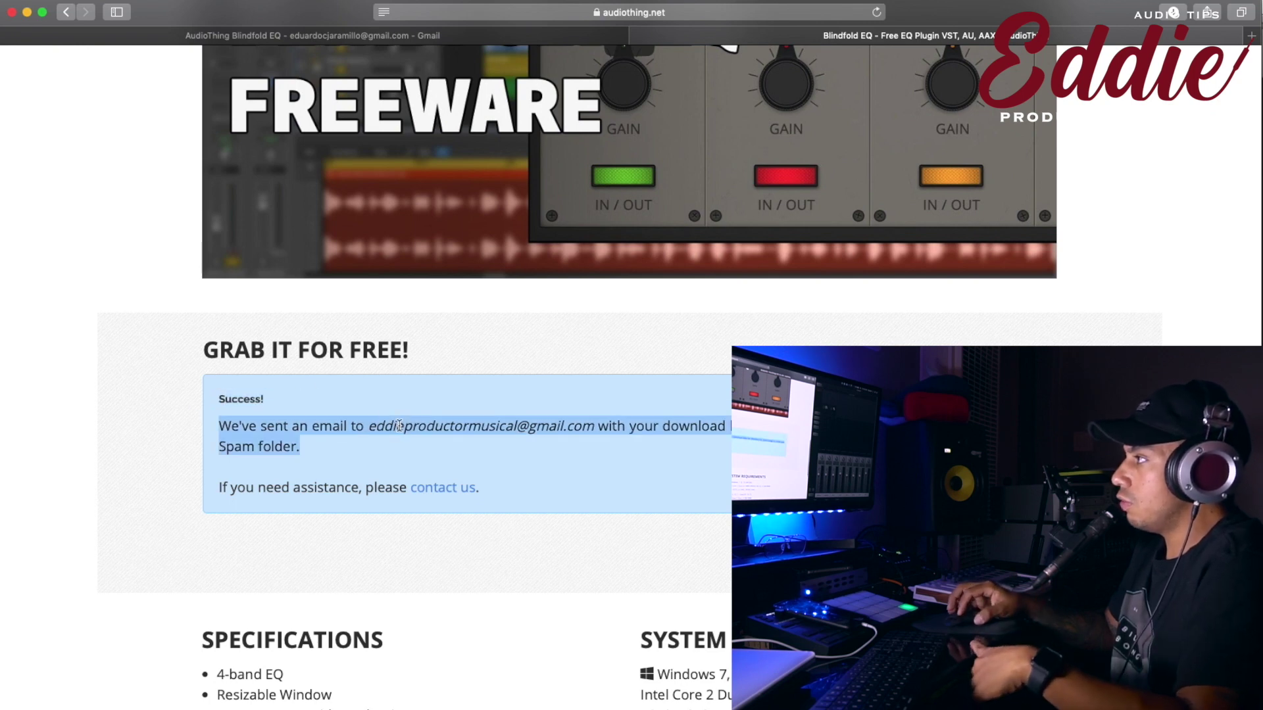